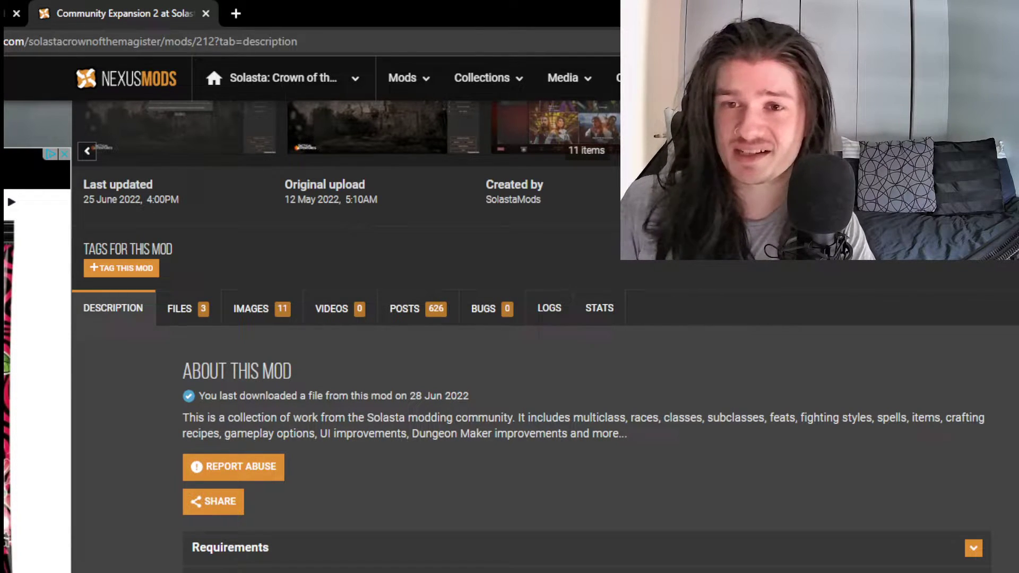
# Return to the Solasta mods page and open Community Expansion 2 from the all-time popular mods.
pyautogui.hotkey('alt', 'Left')
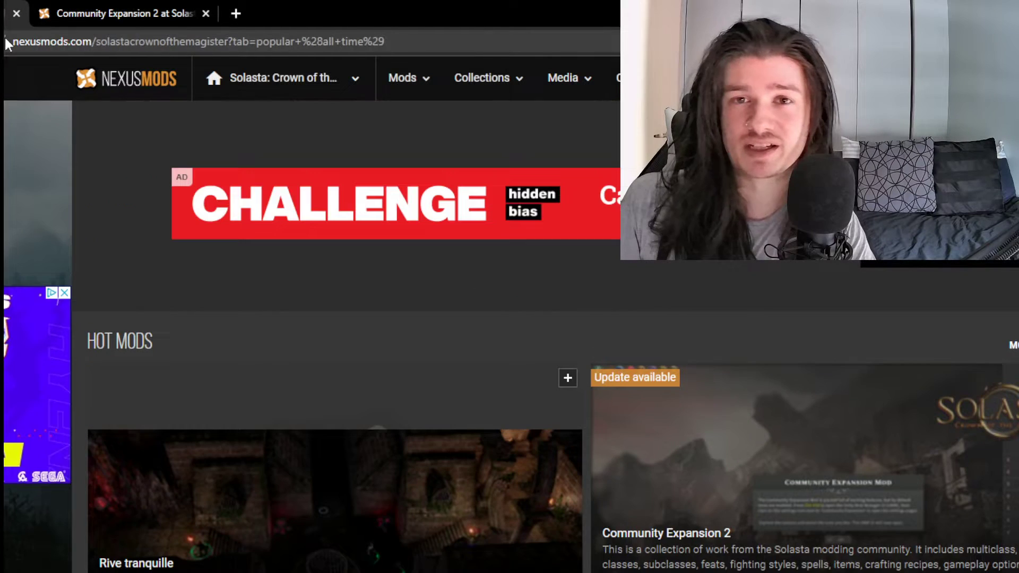
pyautogui.scroll(-10, 489, 432)
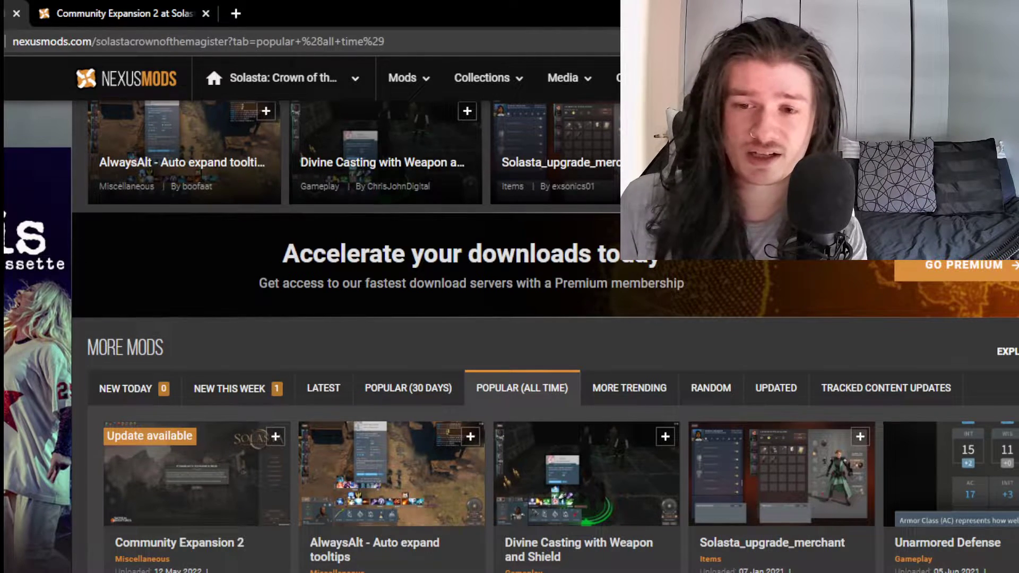
pyautogui.click(172, 545)
# Look through the Community Expansion 2 description, including its subclasses, feats, spells, and items and crafting sections.
pyautogui.scroll(-5, 170, 180)
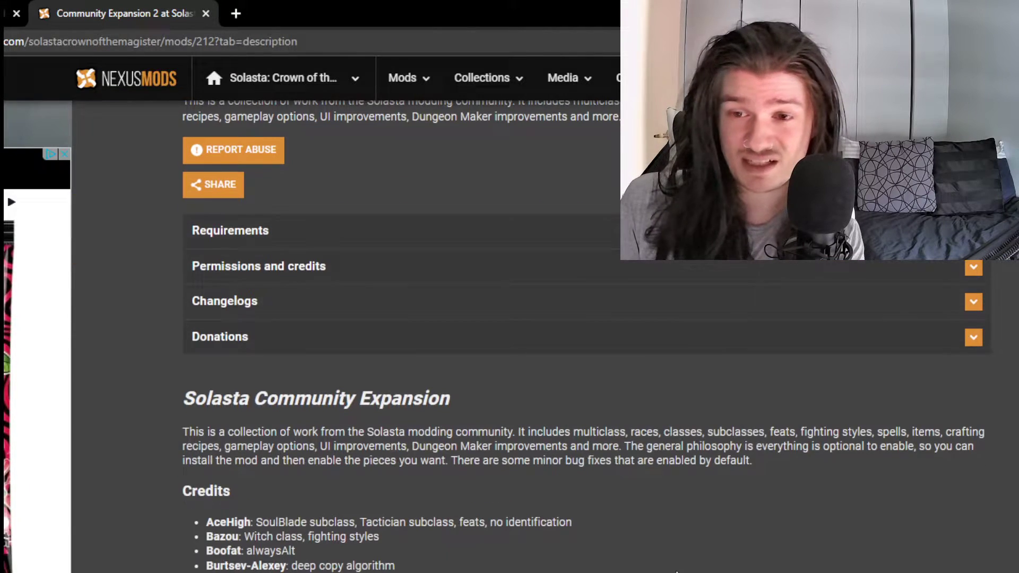
pyautogui.scroll(4, 170, 180)
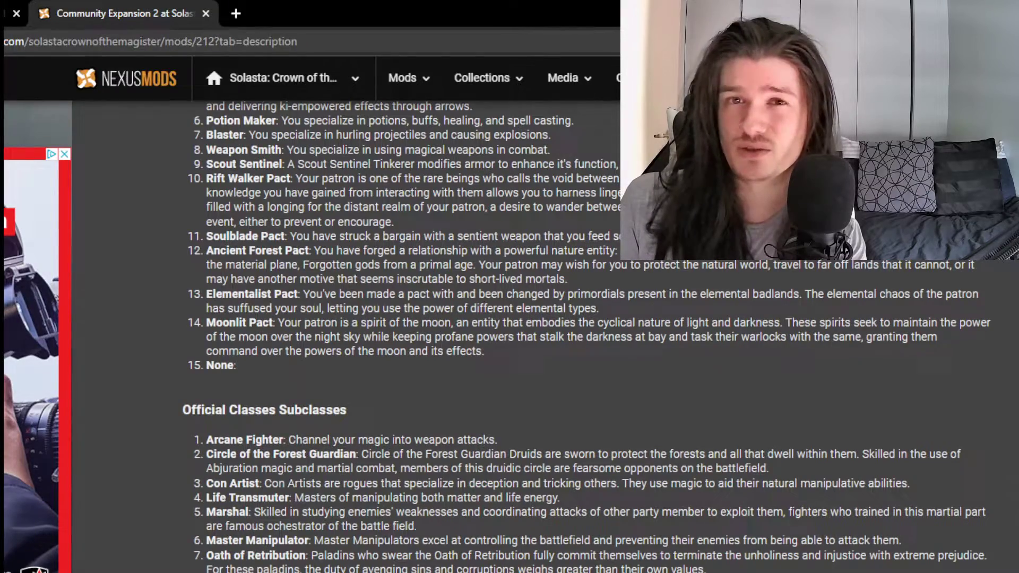
pyautogui.scroll(-15, 531, 334)
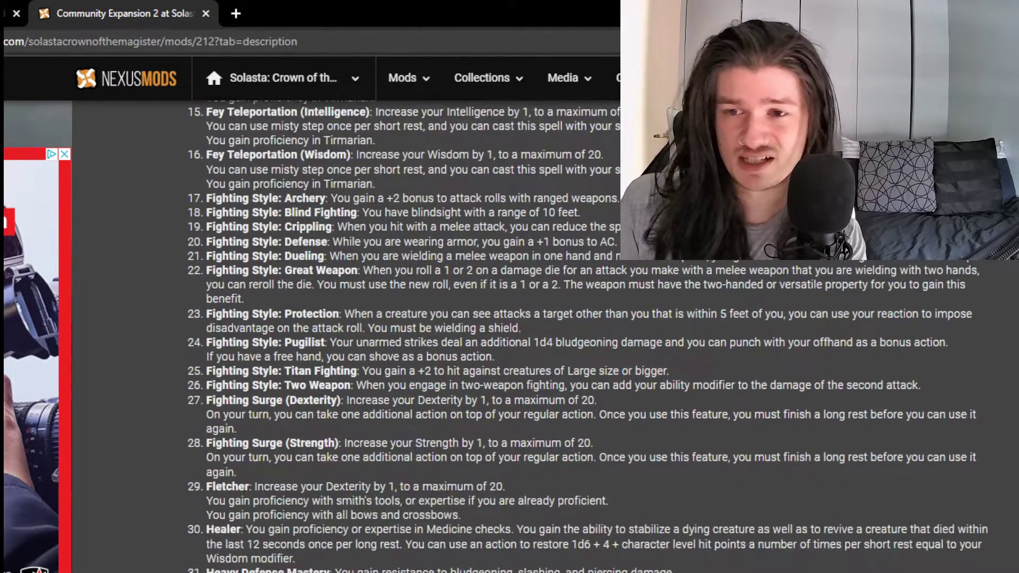
pyautogui.scroll(-20, 531, 334)
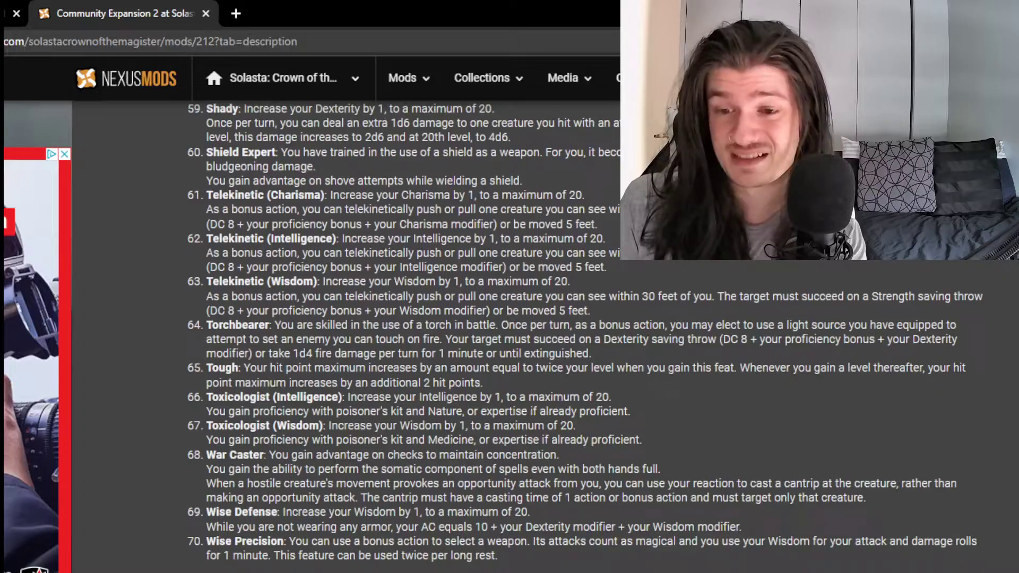
pyautogui.scroll(-20, 530, 334)
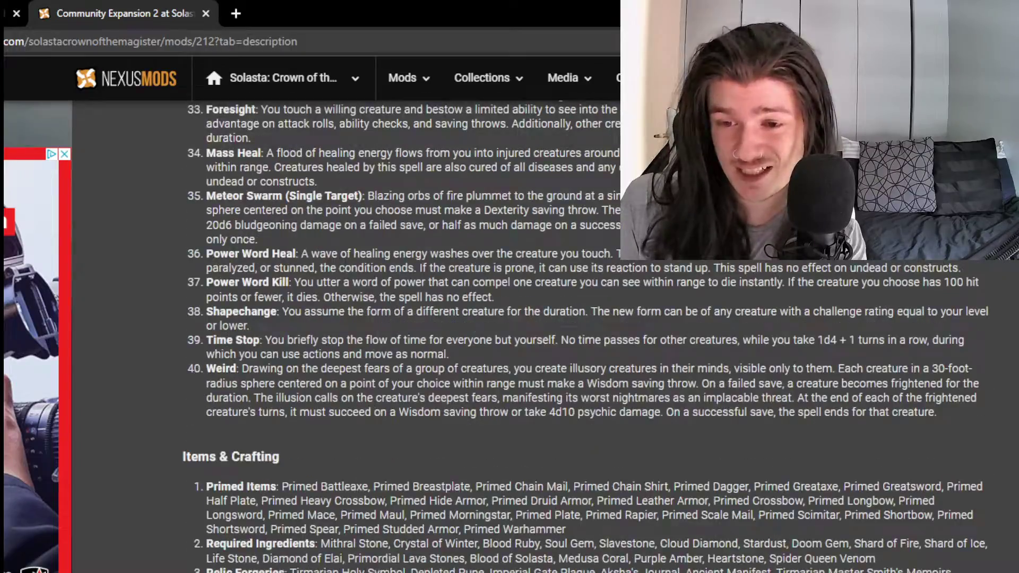
pyautogui.scroll(-15, 530, 334)
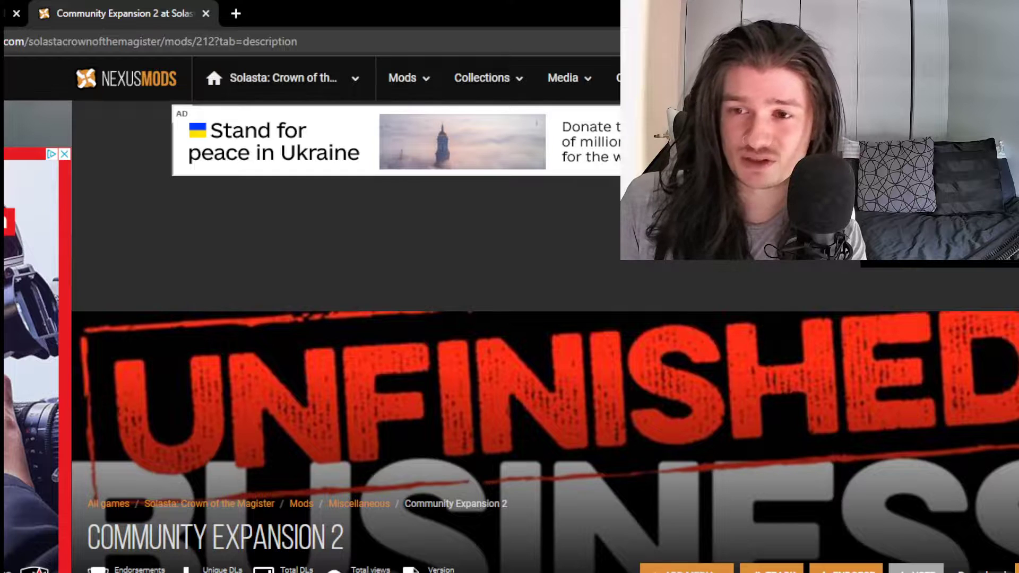
pyautogui.scroll(-8, 530, 335)
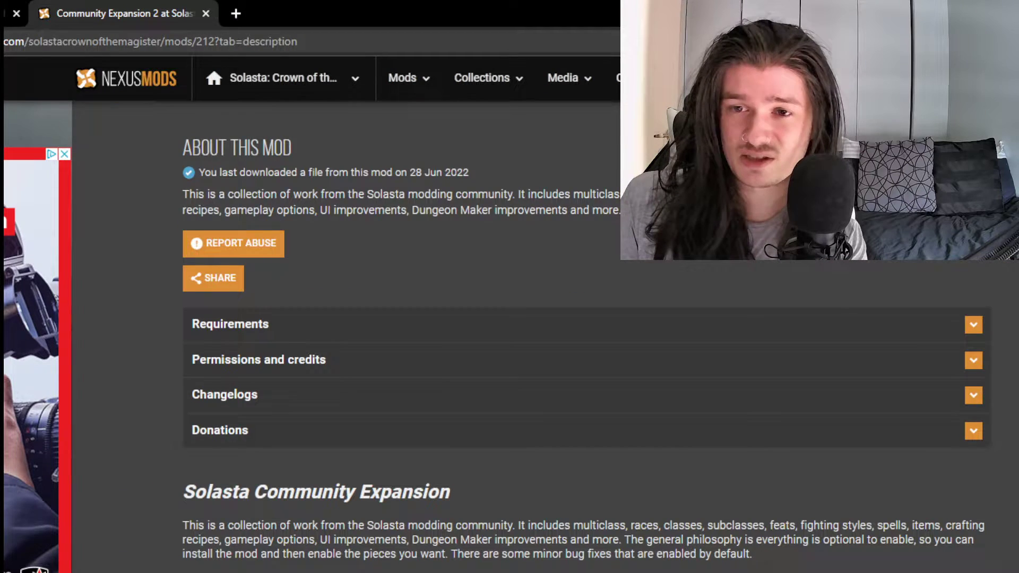
pyautogui.scroll(4, 411, 323)
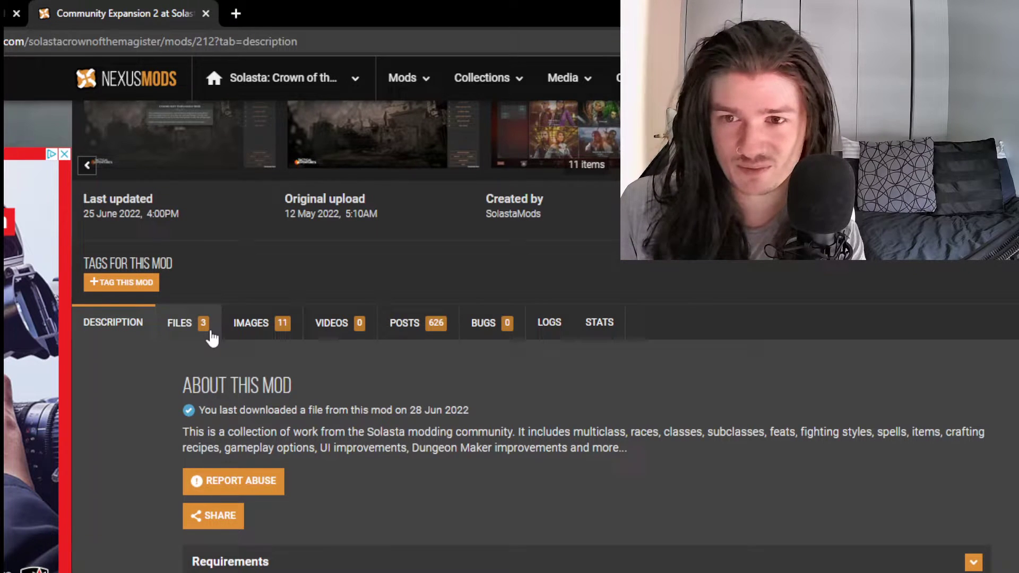
# Show the mod's downloadable files and open the required Unity Mod Manager page in a new browser tab.
pyautogui.click(212, 336)
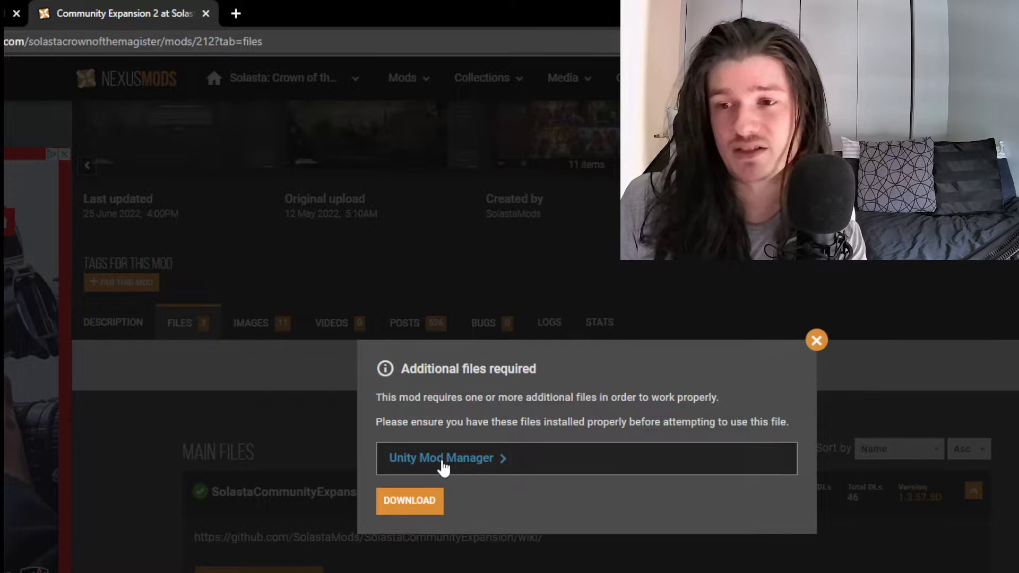
pyautogui.rightClick(451, 465)
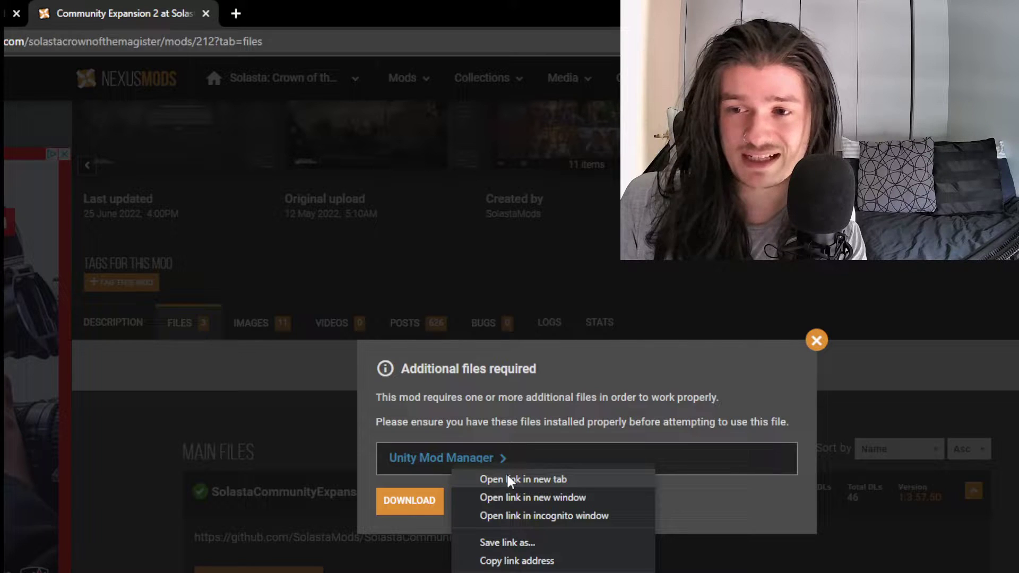
pyautogui.click(494, 478)
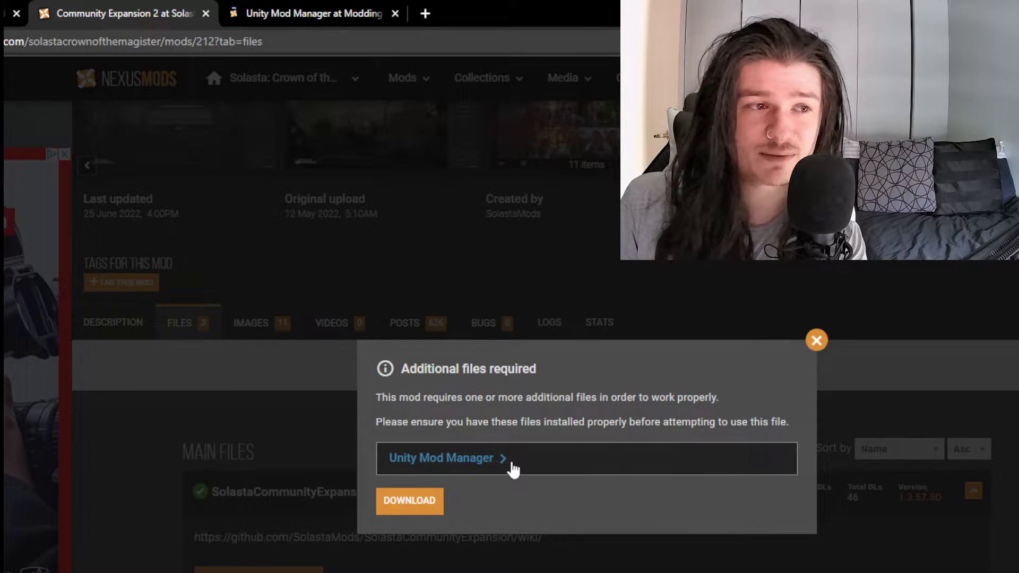
# Proceed with the SolastaCommunityExpansion file download to the choice between the slow and fast download.
pyautogui.click(431, 504)
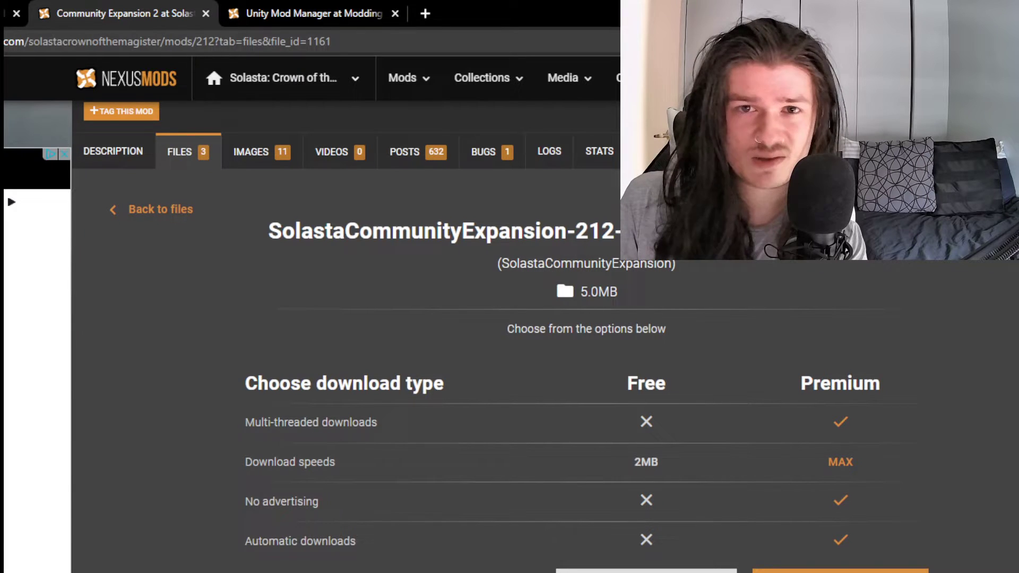
pyautogui.scroll(-3, 509, 340)
pyautogui.scroll(3, 510, 339)
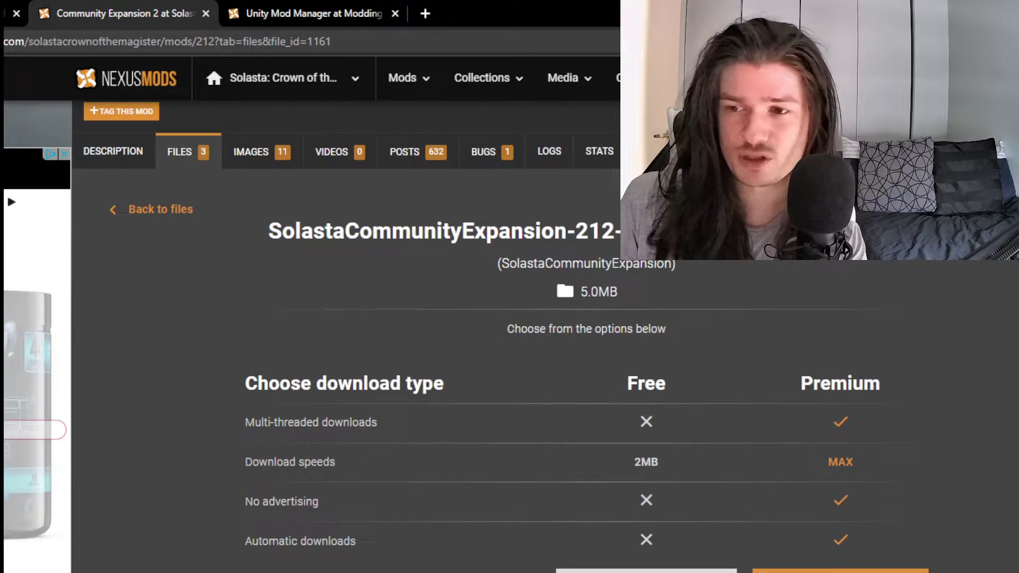
pyautogui.scroll(-2, 509, 339)
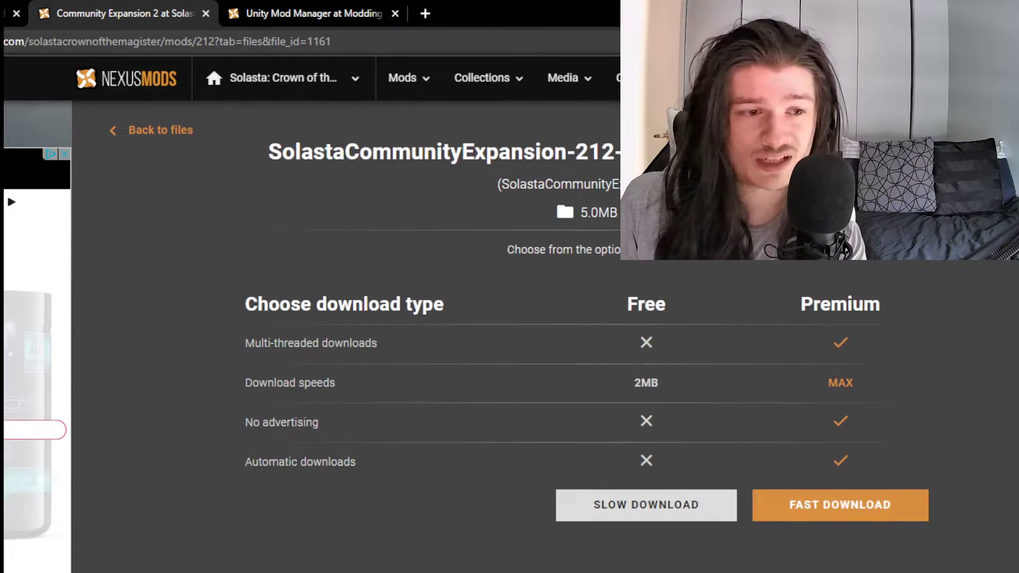
# Go to the Unity Mod Manager page, show its files and start downloading the manager.
pyautogui.click(305, 8)
pyautogui.scroll(-10, 272, 321)
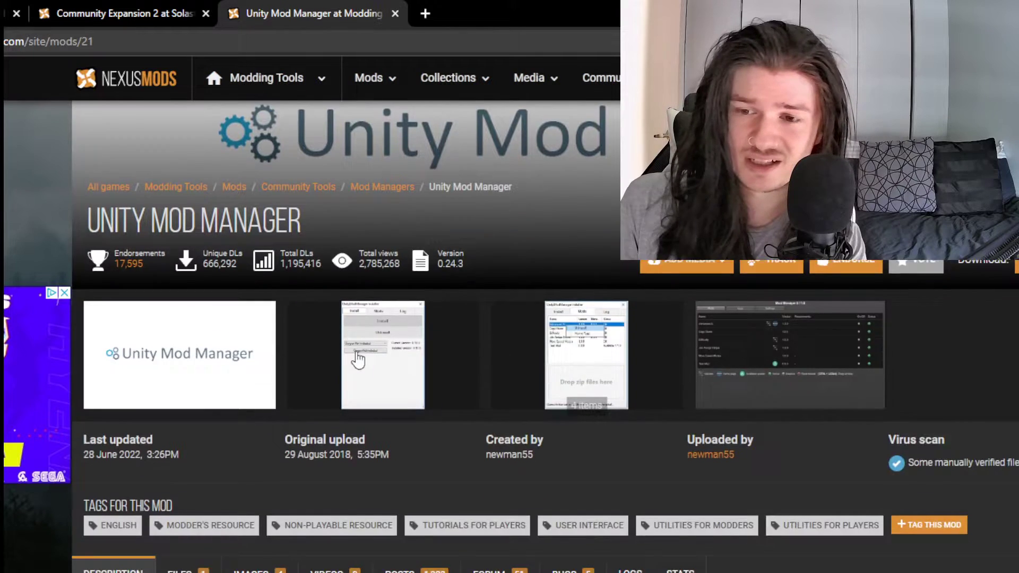
pyautogui.click(194, 277)
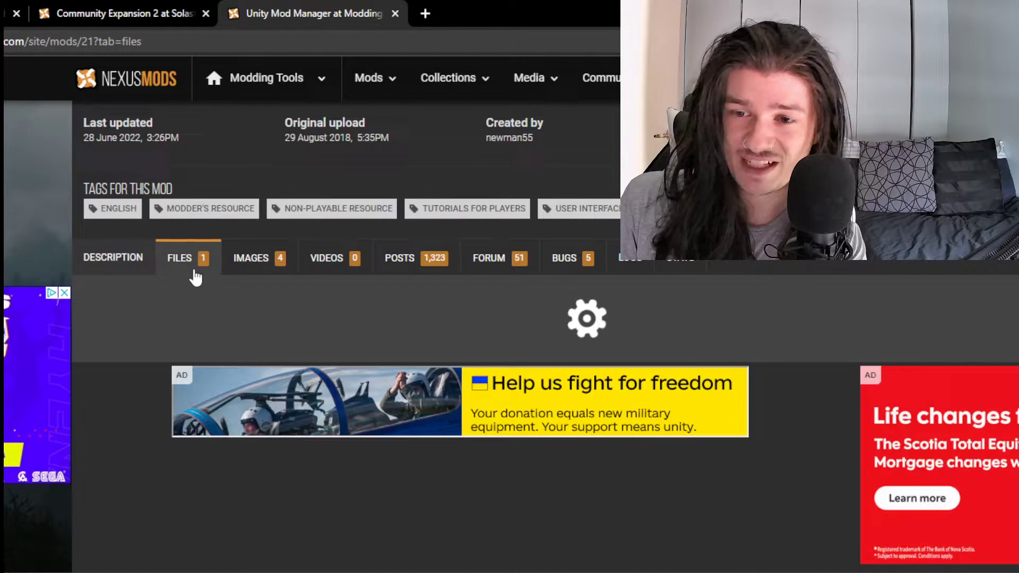
pyautogui.click(258, 514)
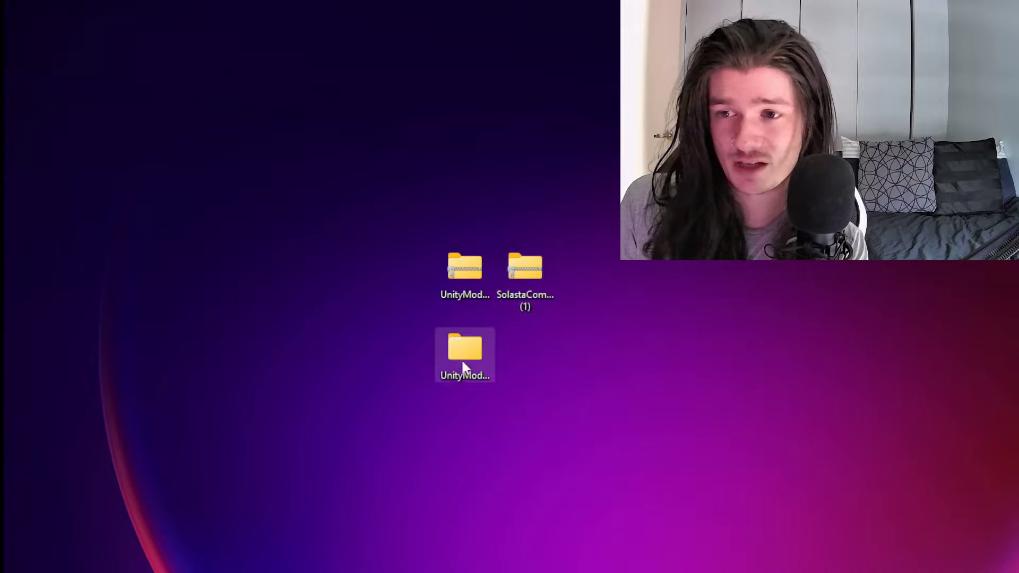
# Move the existing UnityModManager folder away from the two downloaded archives on the desktop and point out each archive.
pyautogui.moveTo(462, 362); pyautogui.dragTo(1018, 313)
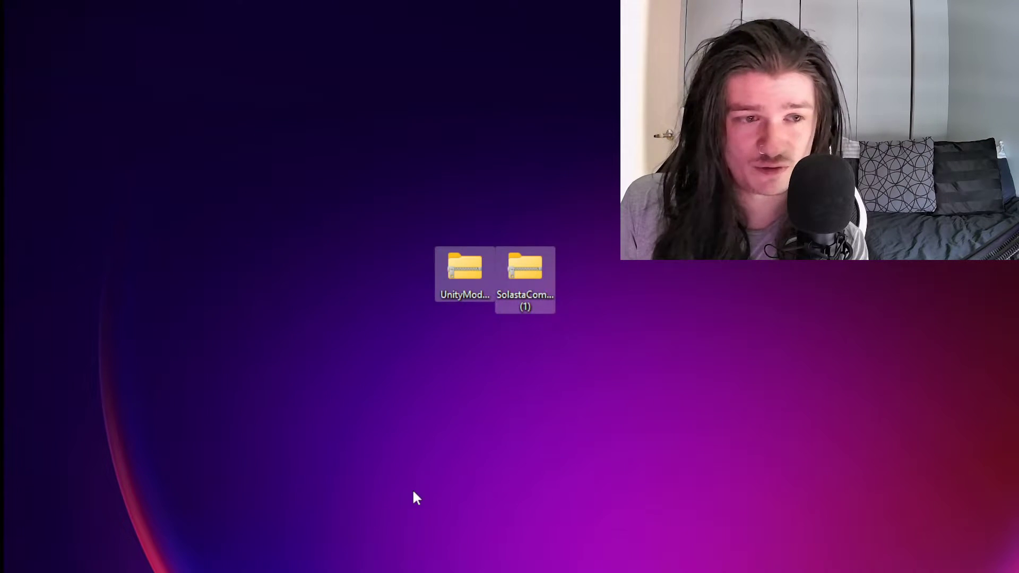
pyautogui.click(465, 299)
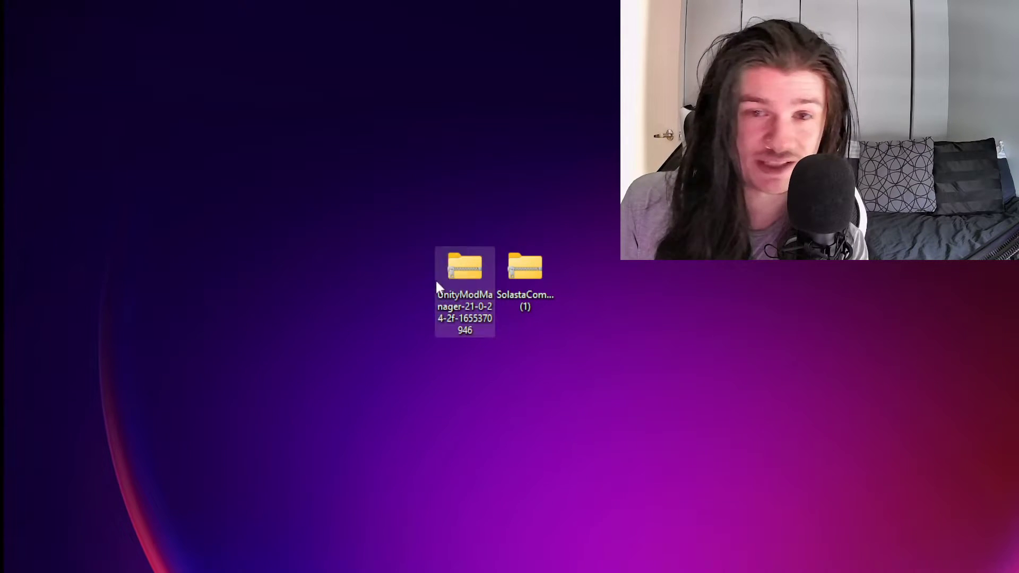
pyautogui.click(523, 297)
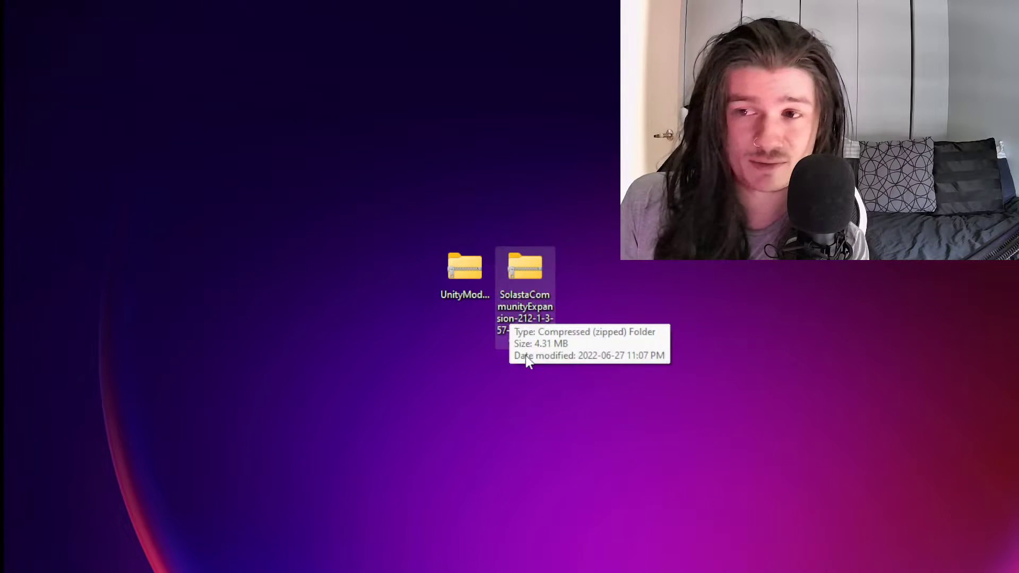
pyautogui.click(544, 407)
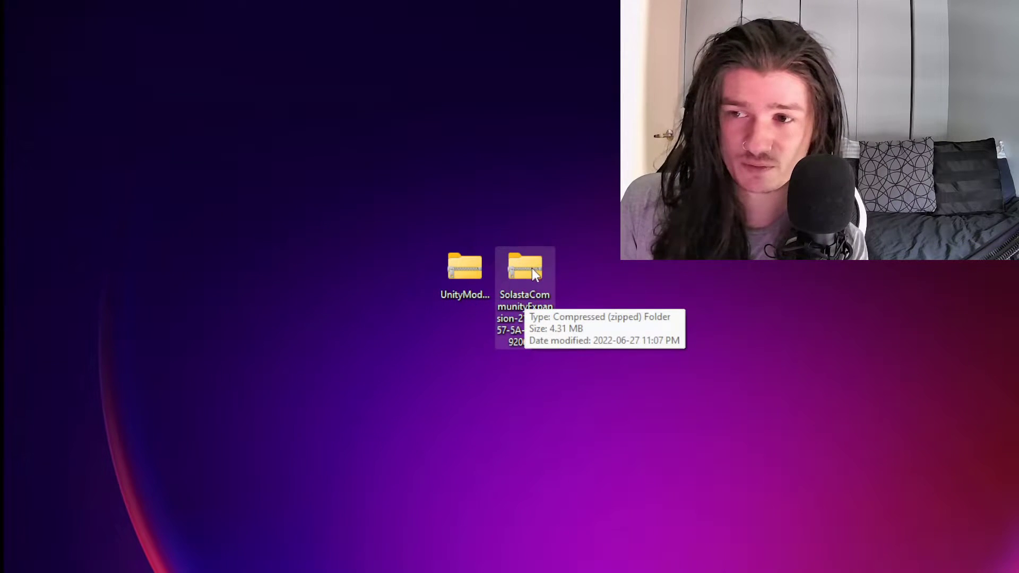
pyautogui.moveTo(531, 270); pyautogui.dragTo(484, 311)
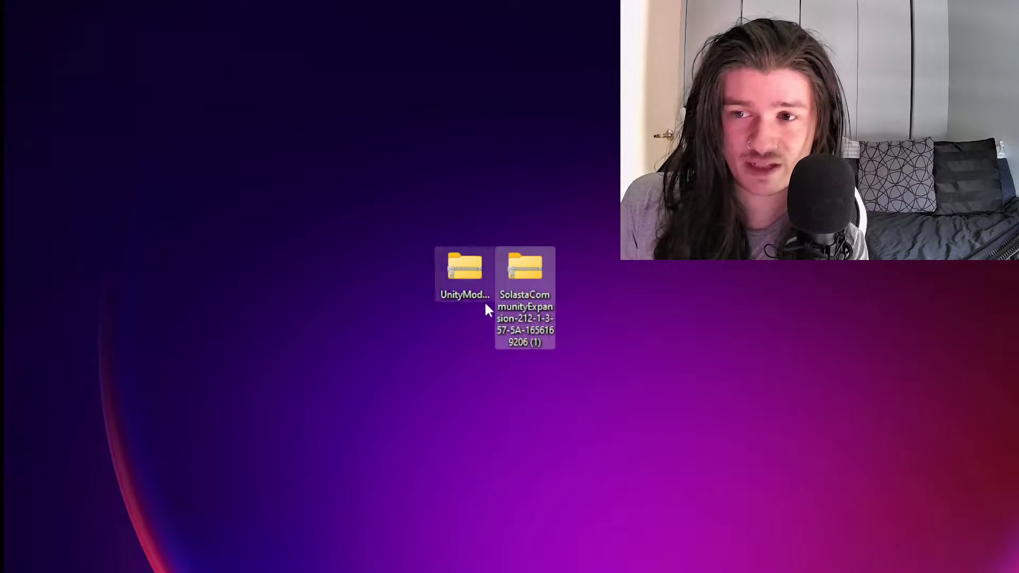
# Open the downloaded UnityModManager archive, extract its UnityModManager folder to the desktop and close the archive window.
pyautogui.doubleClick(466, 276)
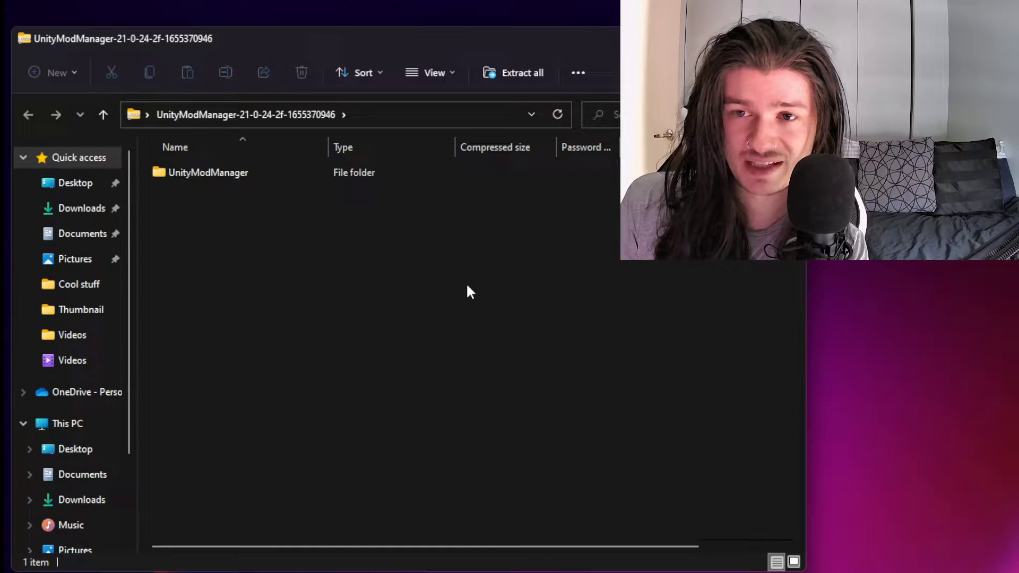
pyautogui.moveTo(219, 177); pyautogui.dragTo(321, 265)
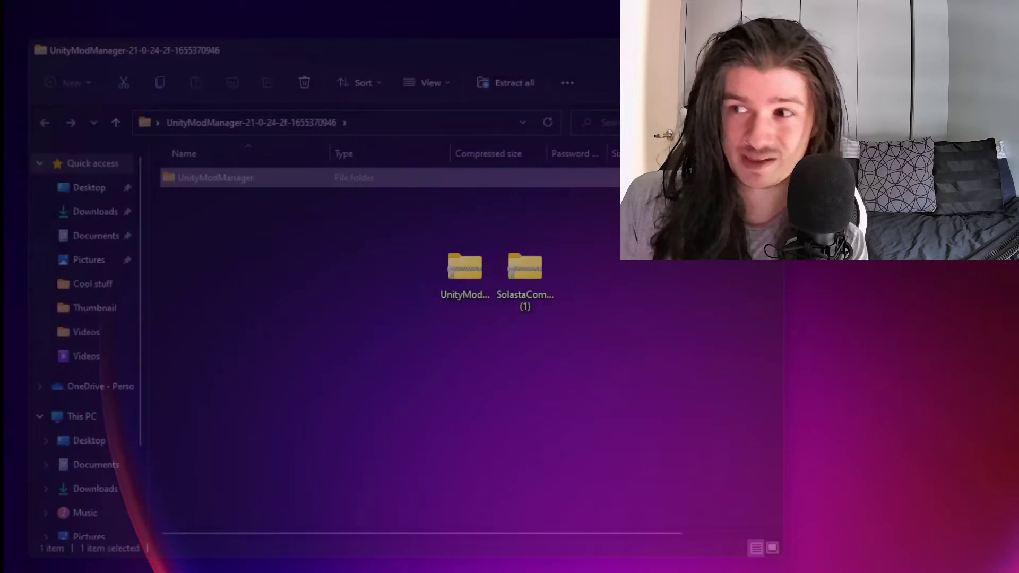
pyautogui.hotkey('alt', 'F4')
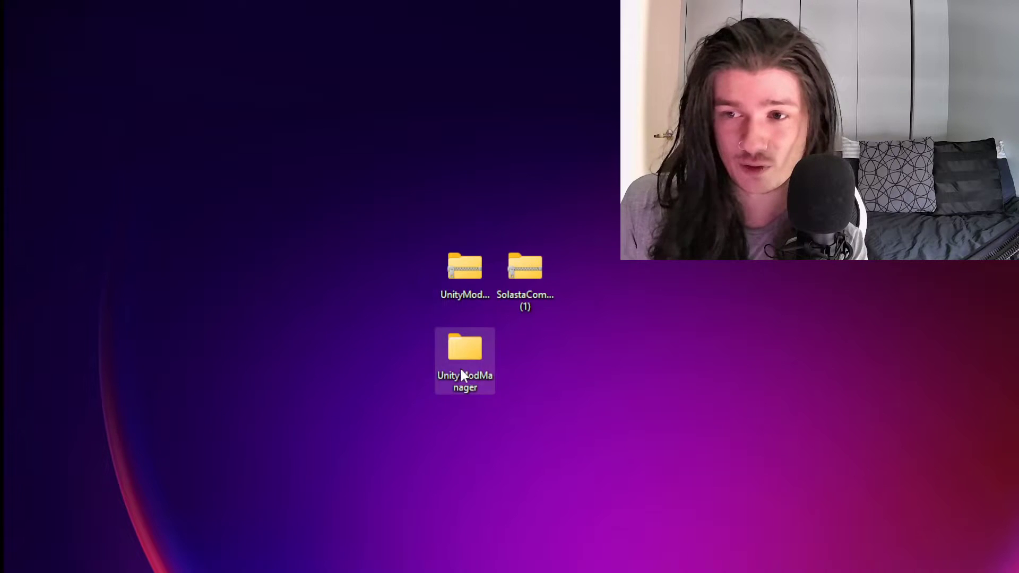
# Move the UnityModManager archive out of the way and place the extracted folder beside the Solasta Community Expansion archive.
pyautogui.moveTo(459, 259); pyautogui.dragTo(0, 128)
pyautogui.moveTo(470, 353); pyautogui.dragTo(457, 282)
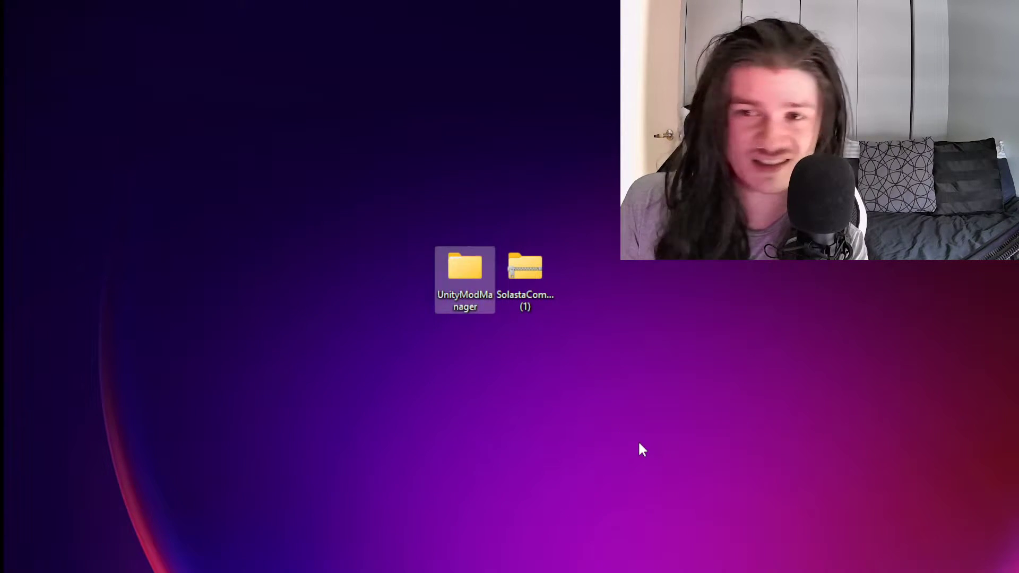
pyautogui.click(638, 443)
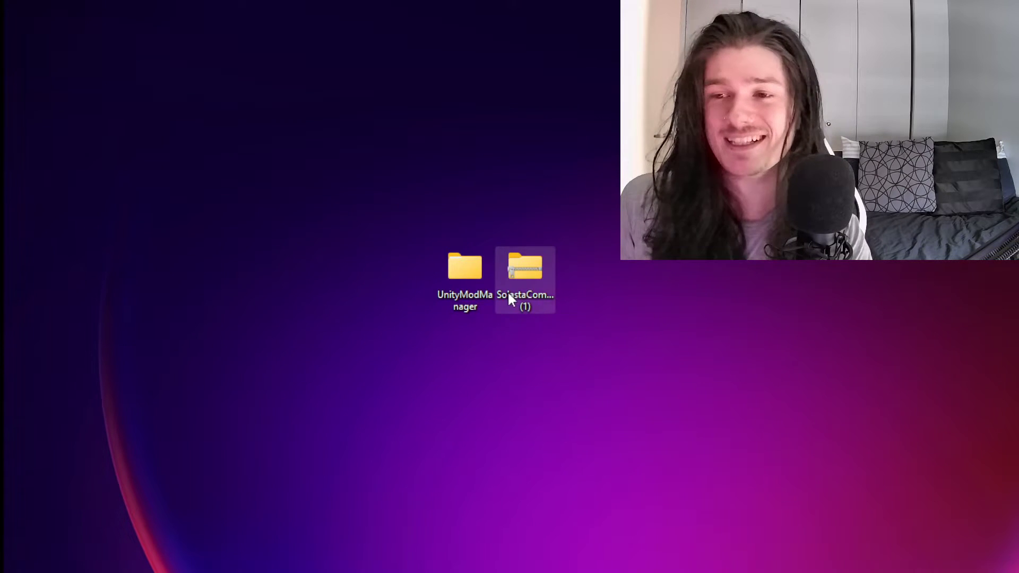
# Launch the UnityModManager application from the extracted folder, close the folder window and bring the installer window fully into view.
pyautogui.doubleClick(468, 302)
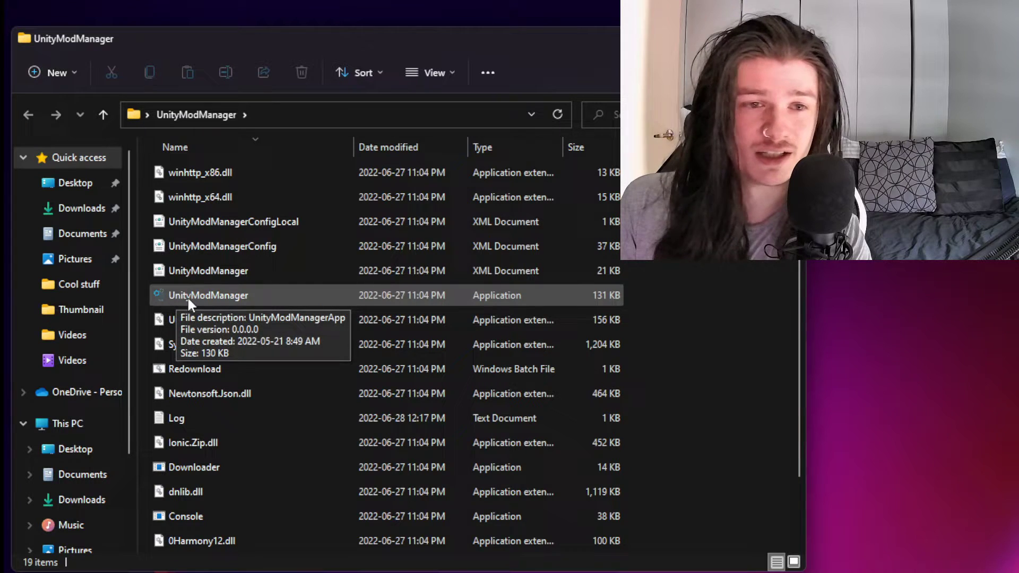
pyautogui.scroll(-1, 275, 397)
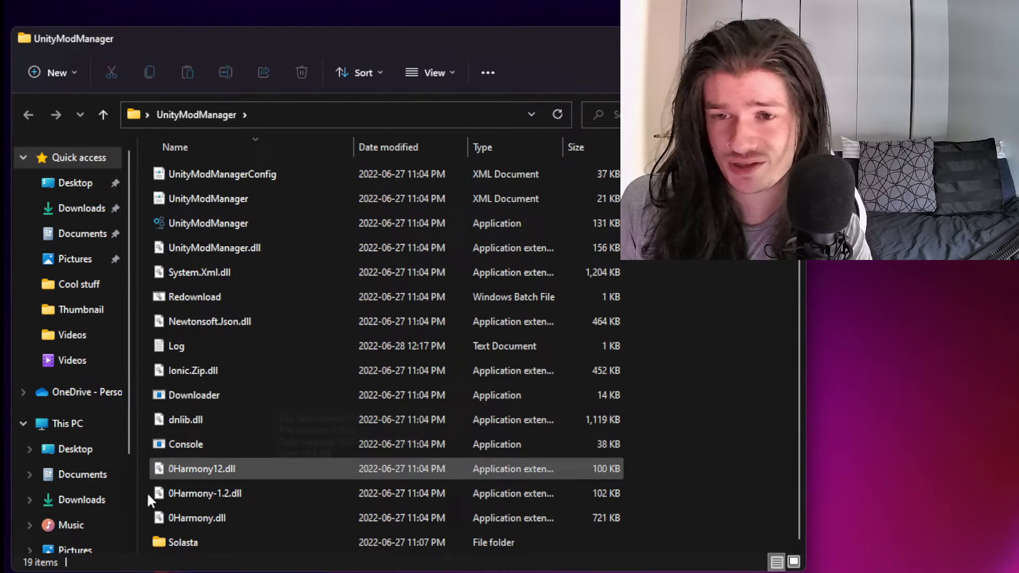
pyautogui.scroll(1, 402, 515)
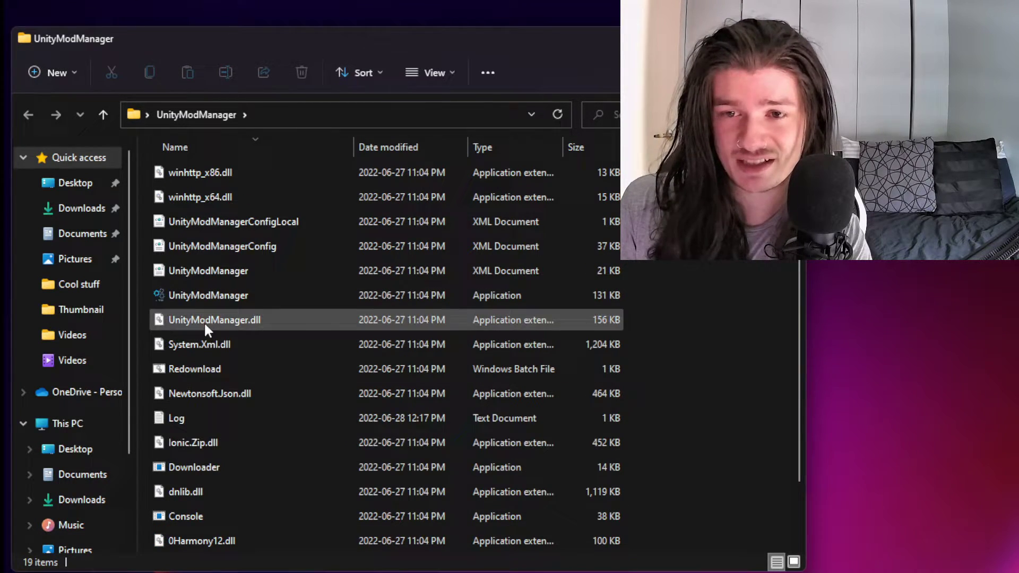
pyautogui.doubleClick(196, 295)
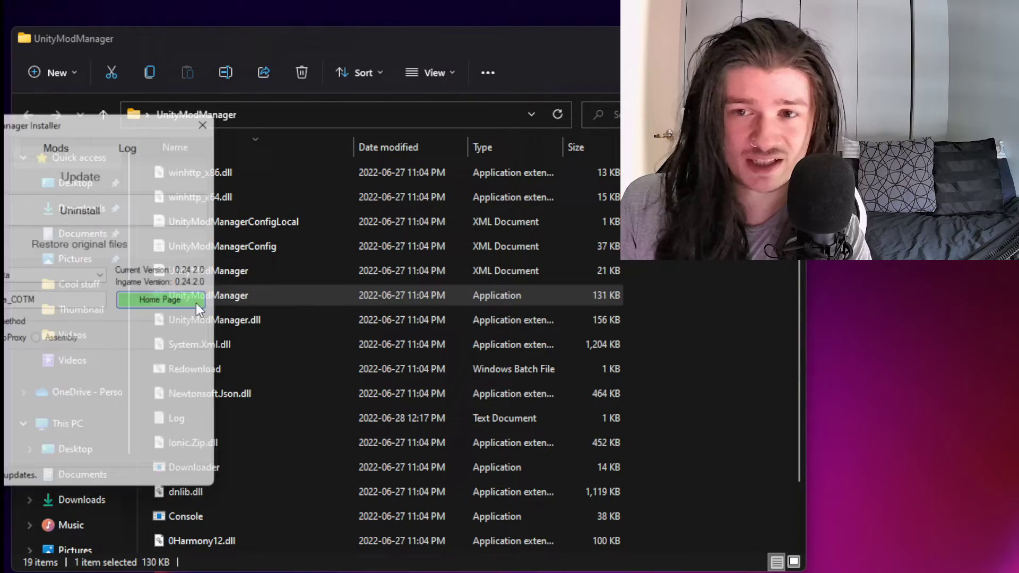
pyautogui.click(790, 39)
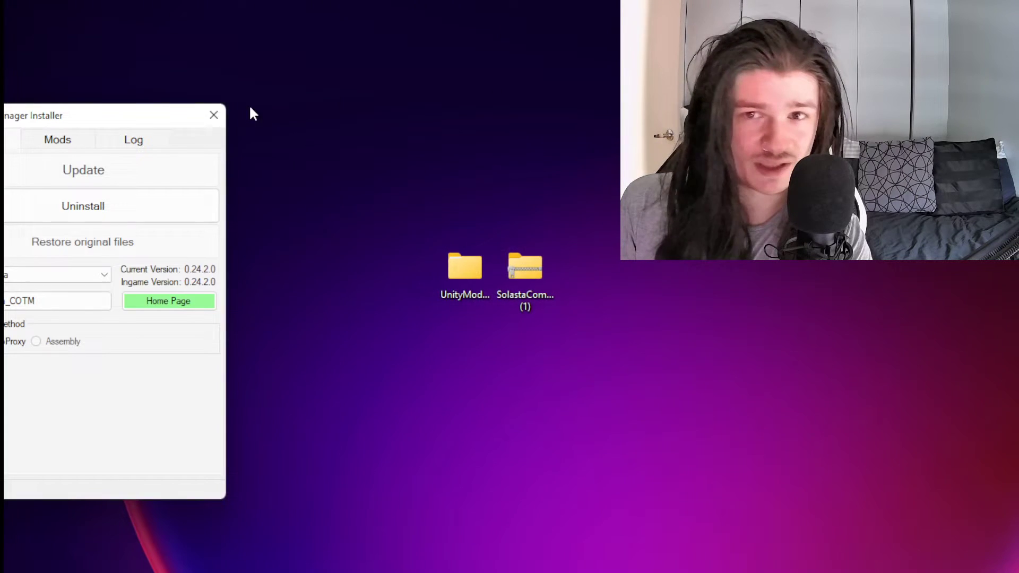
pyautogui.moveTo(92, 115); pyautogui.dragTo(128, 114)
pyautogui.click(186, 292)
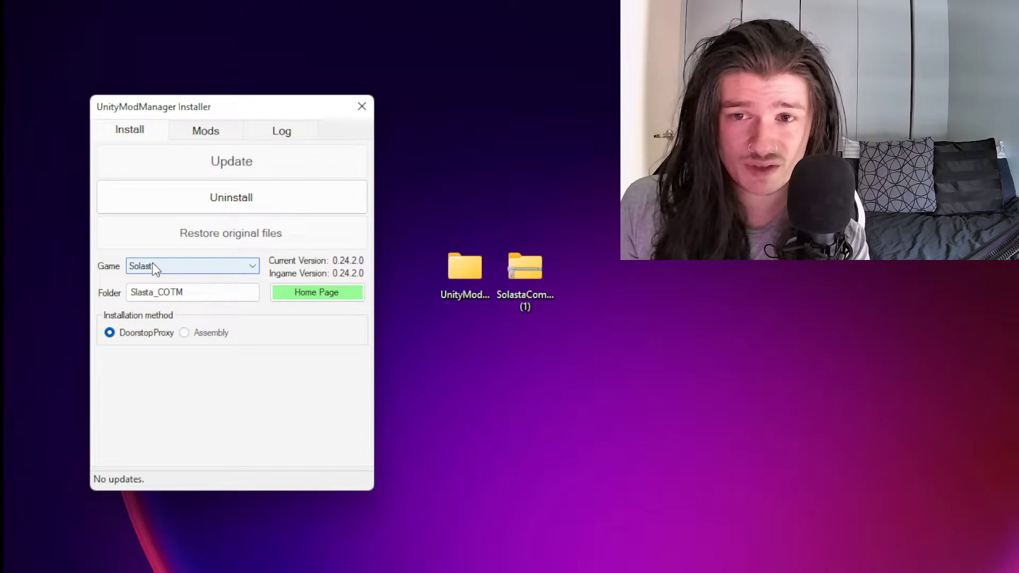
# Review the list of supported games, keeping Solasta as the chosen game.
pyautogui.click(135, 269)
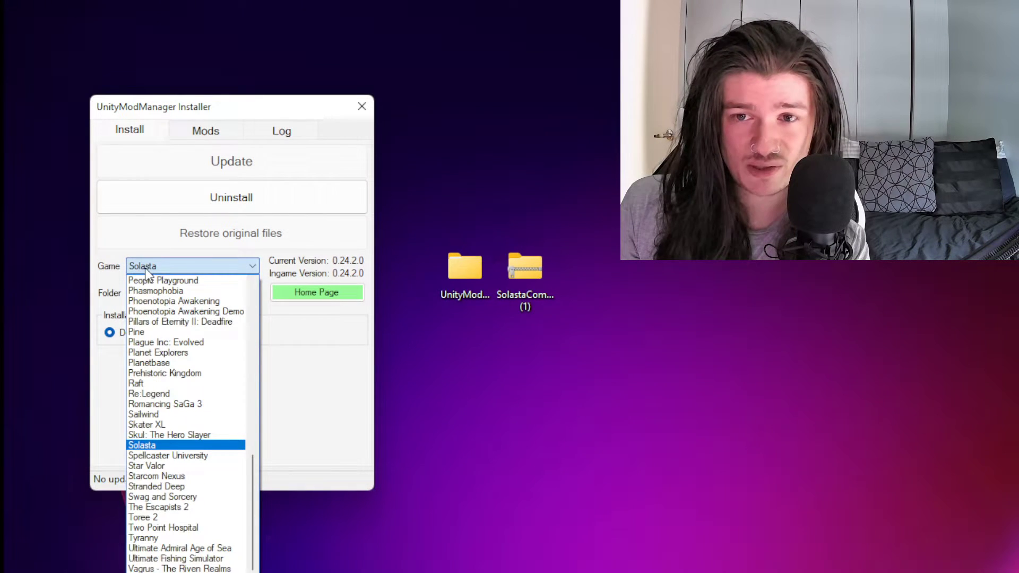
pyautogui.click(147, 271)
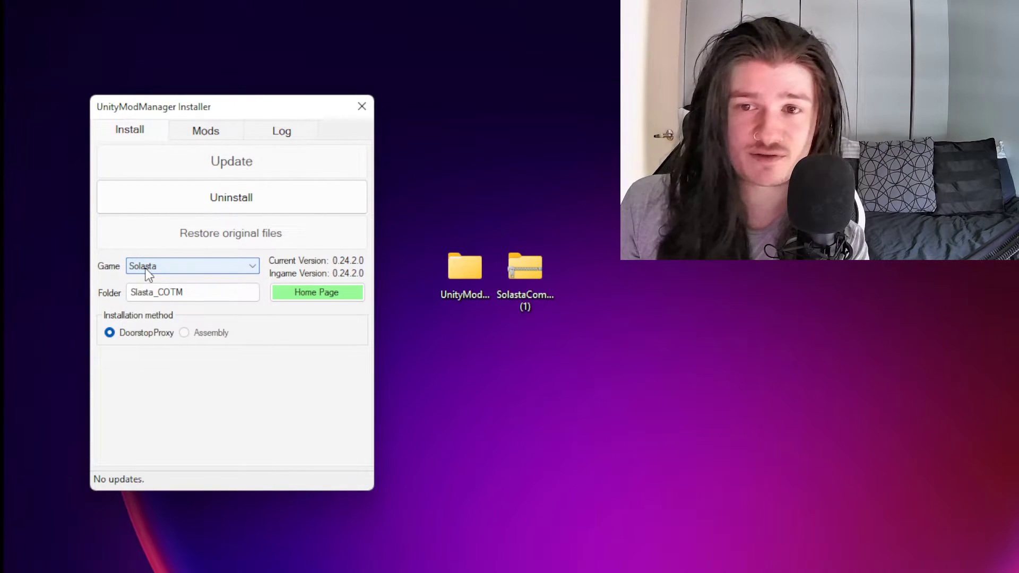
pyautogui.click(192, 265)
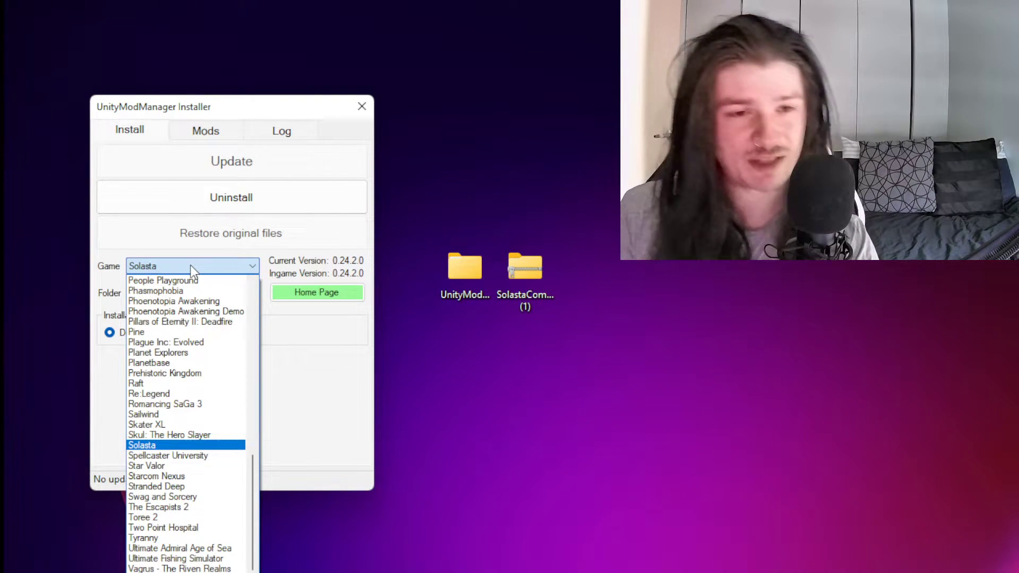
pyautogui.click(192, 269)
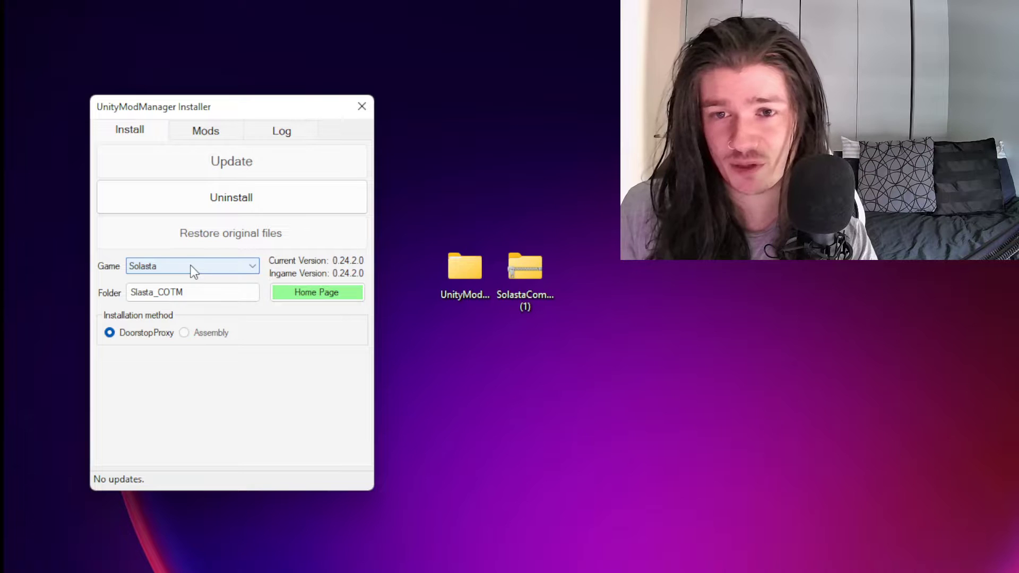
# Start choosing Solasta's game folder, acknowledge the path hint and place the folder browser over the installer window.
pyautogui.click(183, 297)
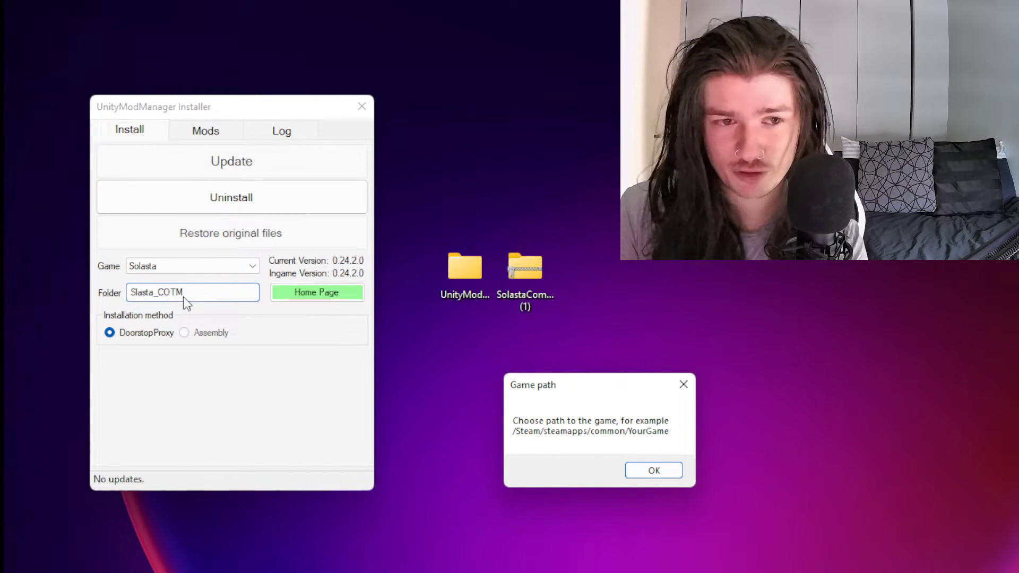
pyautogui.click(653, 472)
pyautogui.moveTo(564, 301); pyautogui.dragTo(201, 169)
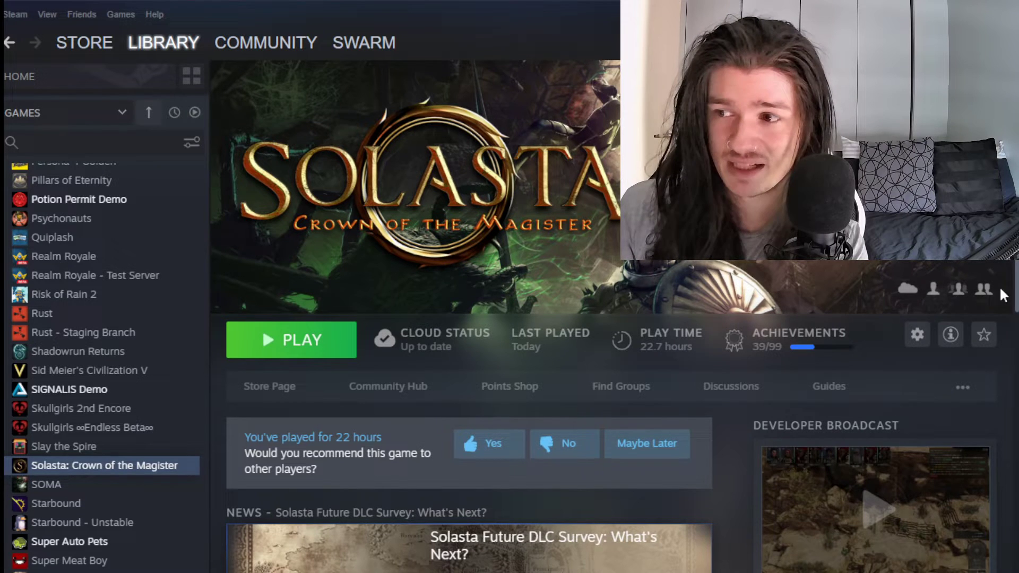
# Switch to Steam, browse Solasta: Crown of the Magister's local files to look up its install path, and close the folder window.
pyautogui.click(916, 336)
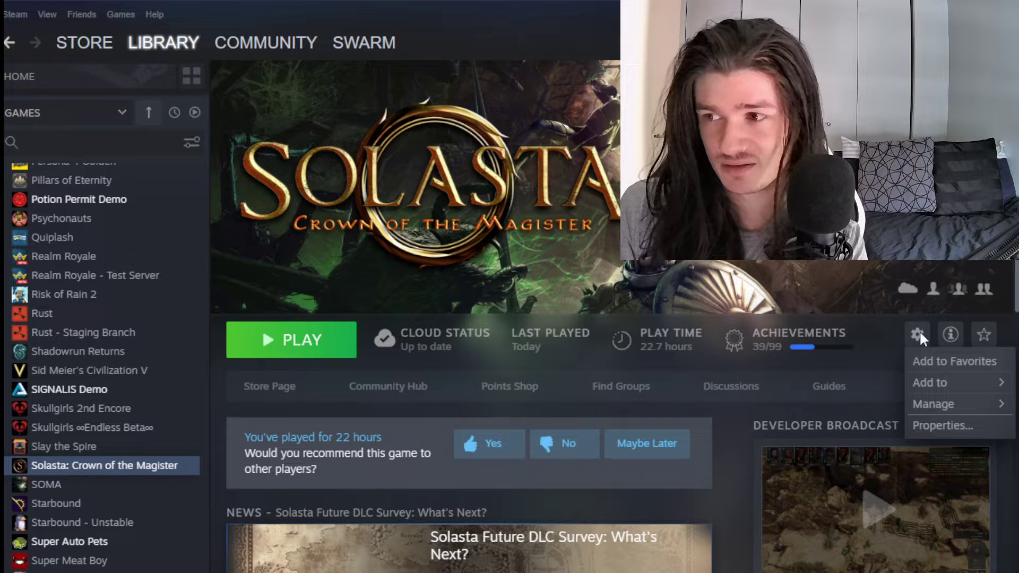
pyautogui.rightClick(88, 466)
pyautogui.moveTo(122, 540)
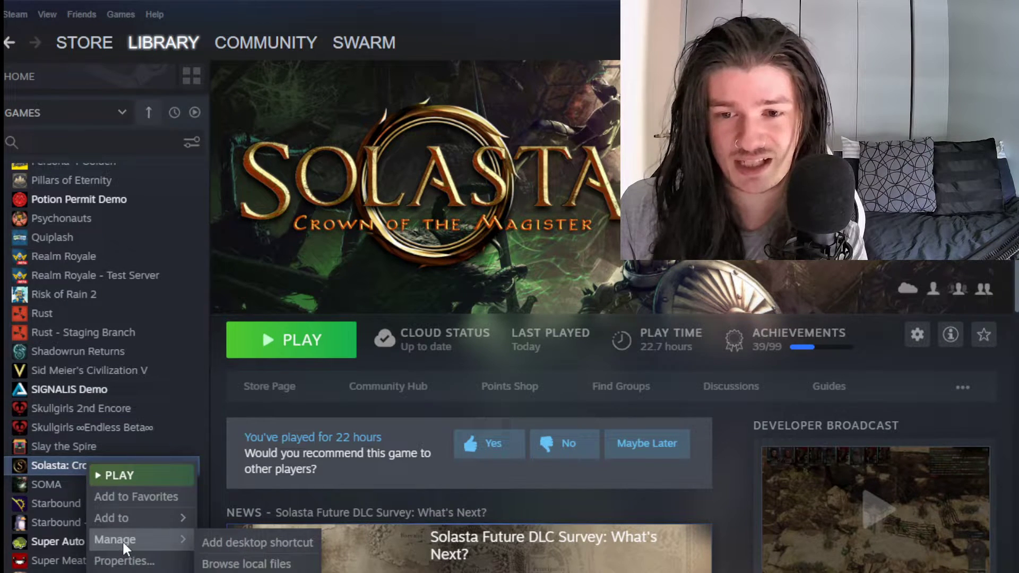
pyautogui.click(245, 564)
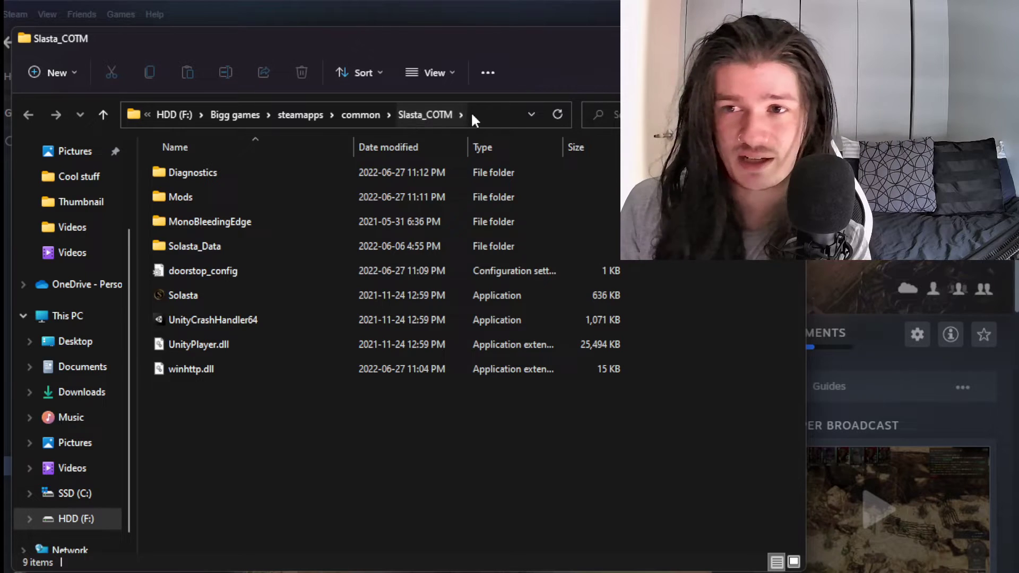
pyautogui.hotkey('alt', 'F4')
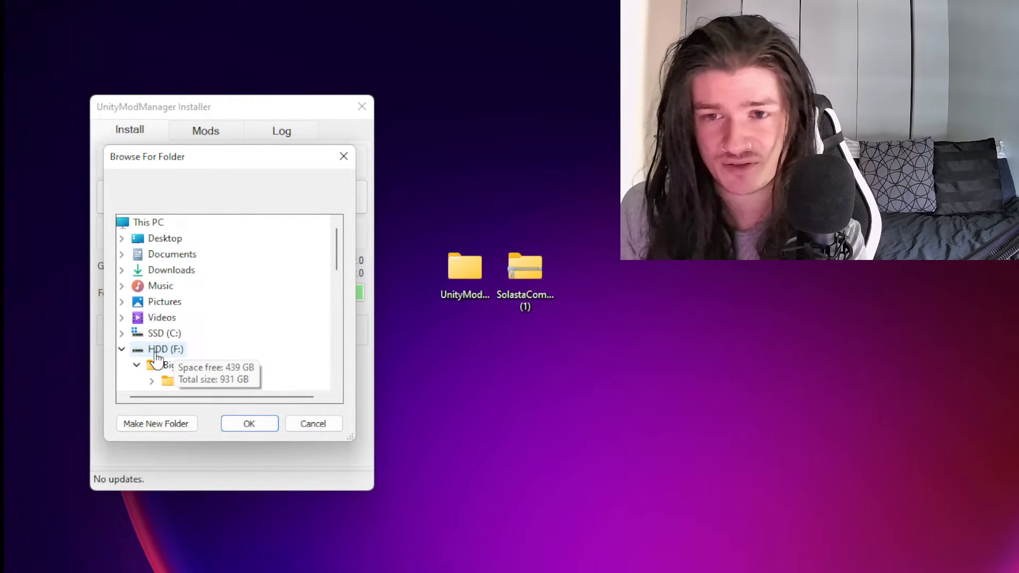
# Set the game folder to Slasta_COTM under HDD (F:), Bigg games, steamapps, common.
pyautogui.scroll(-1, 155, 352)
pyautogui.click(159, 320)
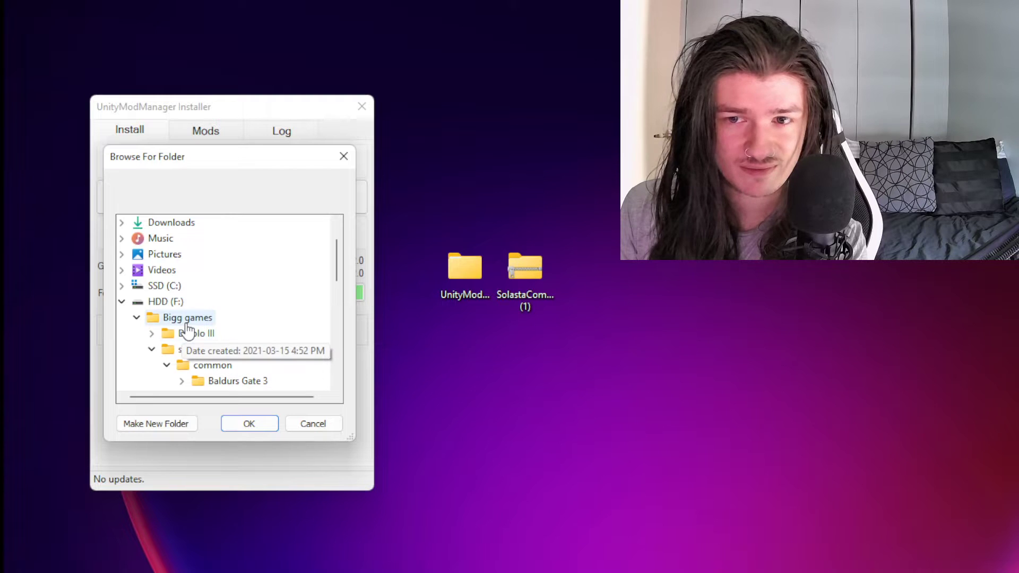
pyautogui.scroll(-1, 279, 334)
pyautogui.click(201, 301)
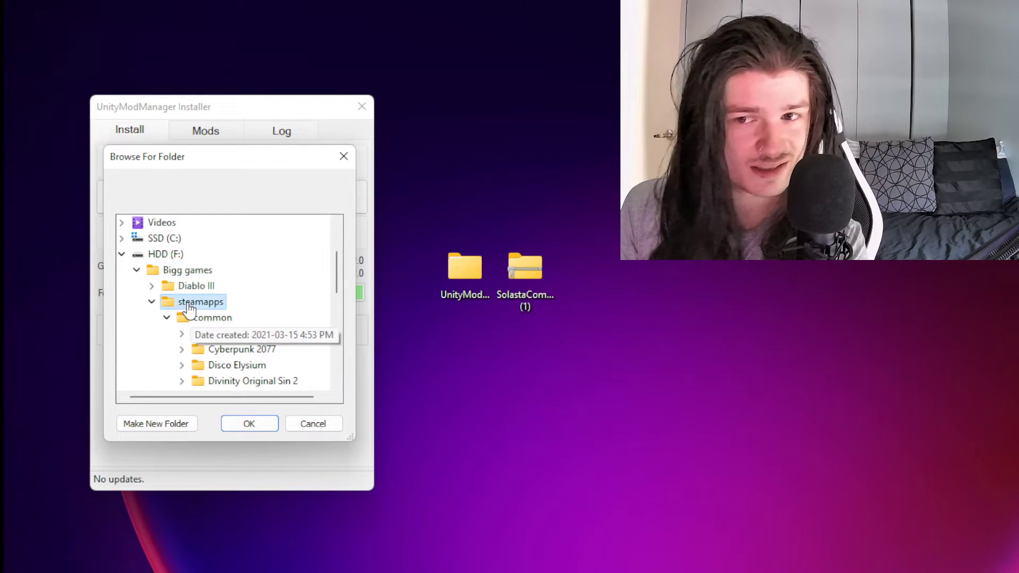
pyautogui.click(211, 319)
pyautogui.scroll(-5, 243, 331)
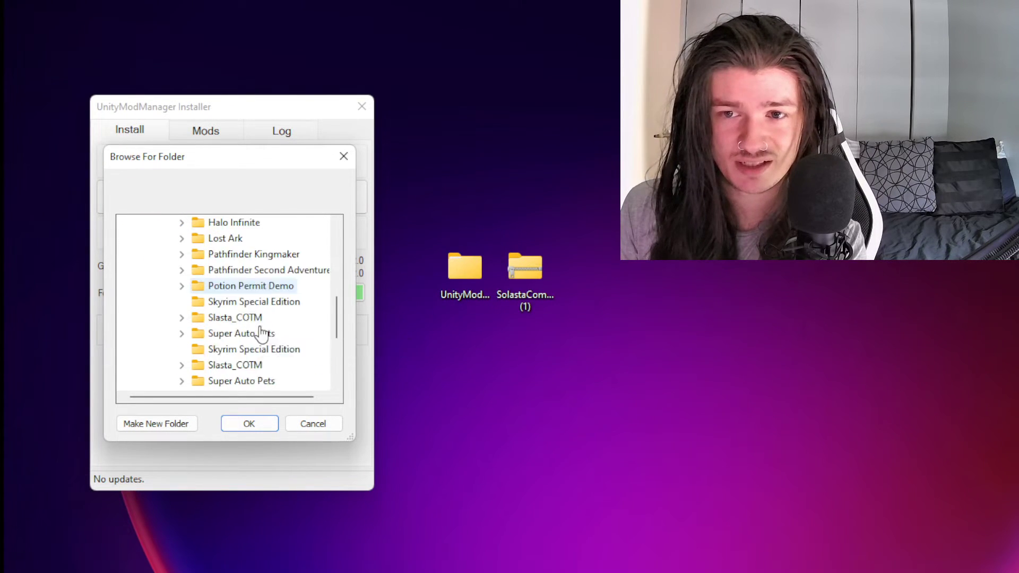
pyautogui.scroll(1, 260, 335)
pyautogui.doubleClick(228, 317)
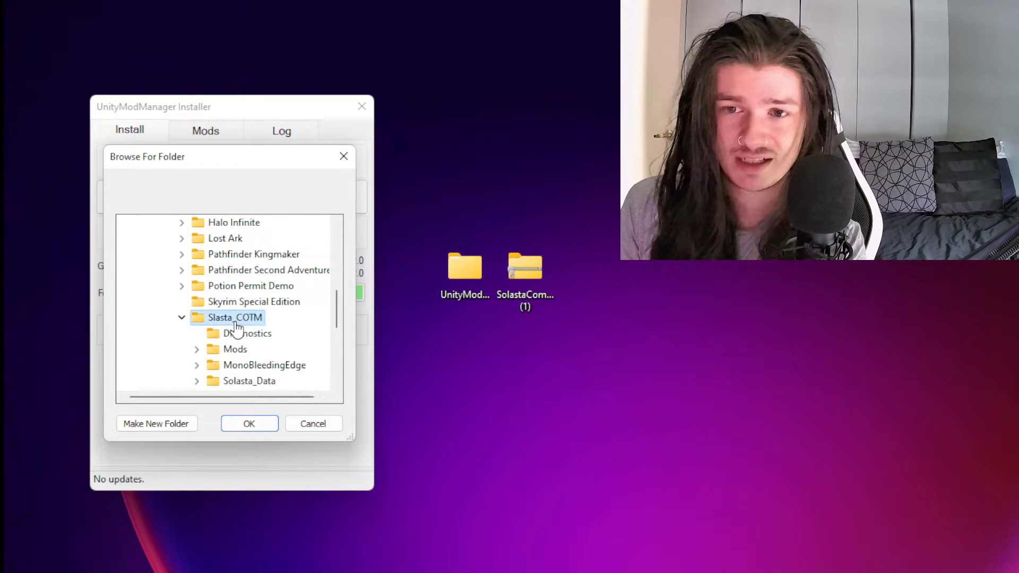
pyautogui.click(250, 425)
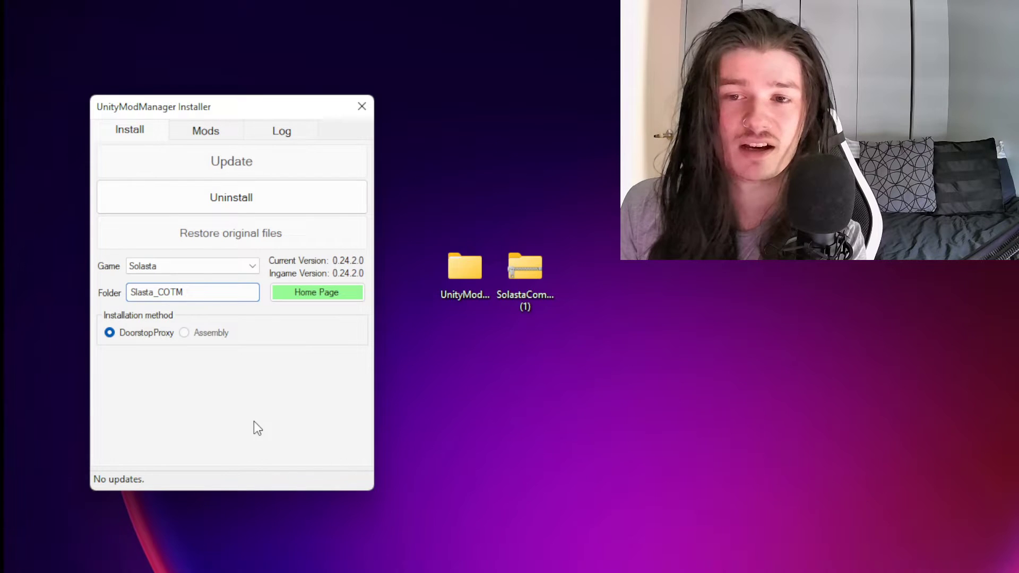
# Look inside the SolastaCommunityExpansion archive on the desktop, close it and install the zip as a mod through the installer.
pyautogui.click(198, 131)
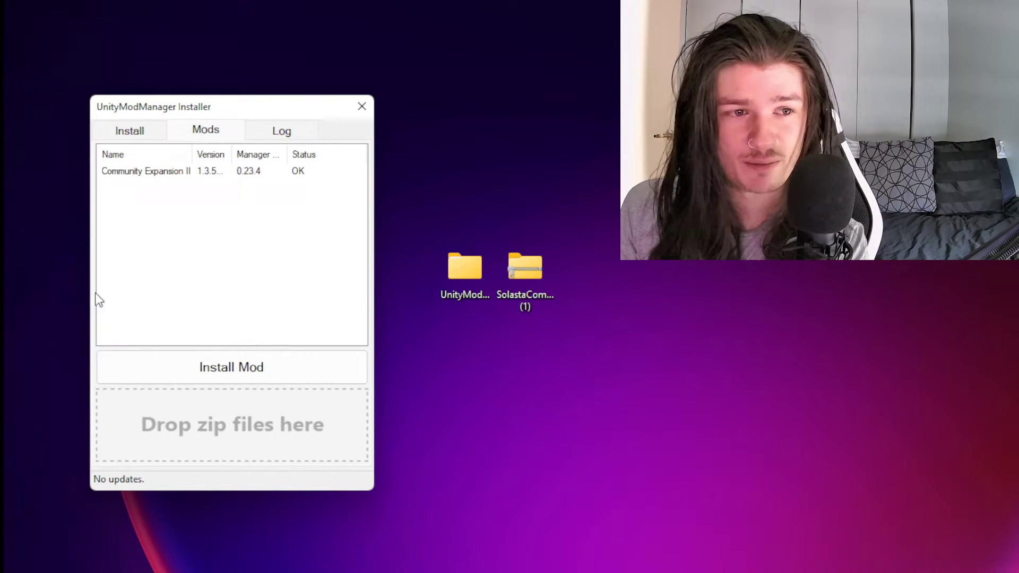
pyautogui.click(537, 297)
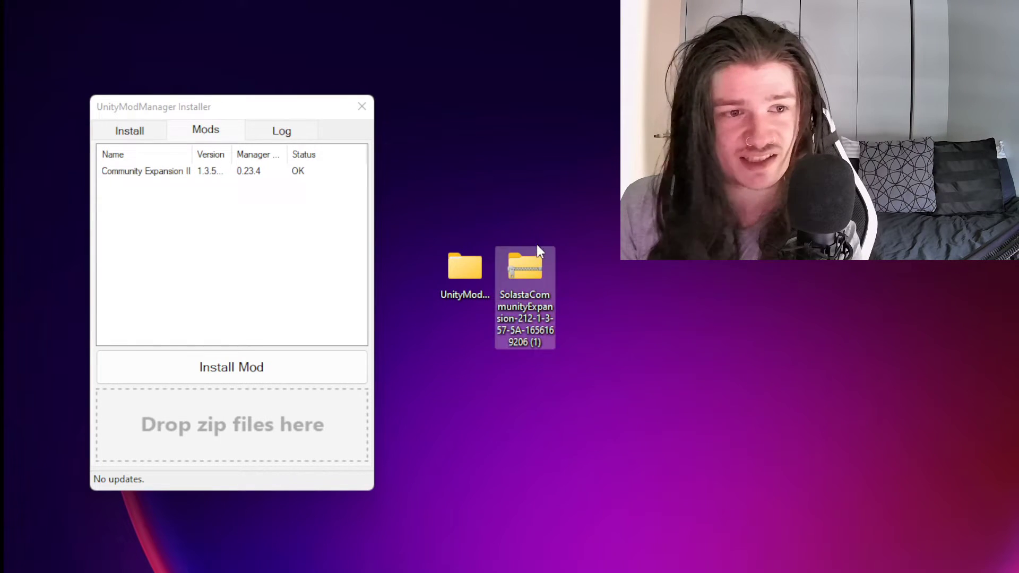
pyautogui.doubleClick(522, 271)
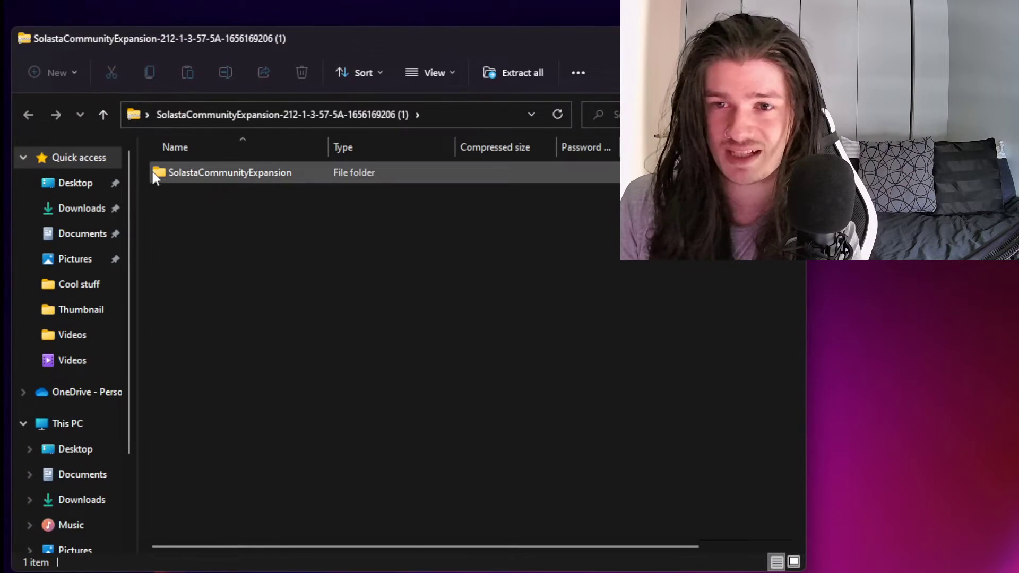
pyautogui.moveTo(151, 171); pyautogui.dragTo(647, 249)
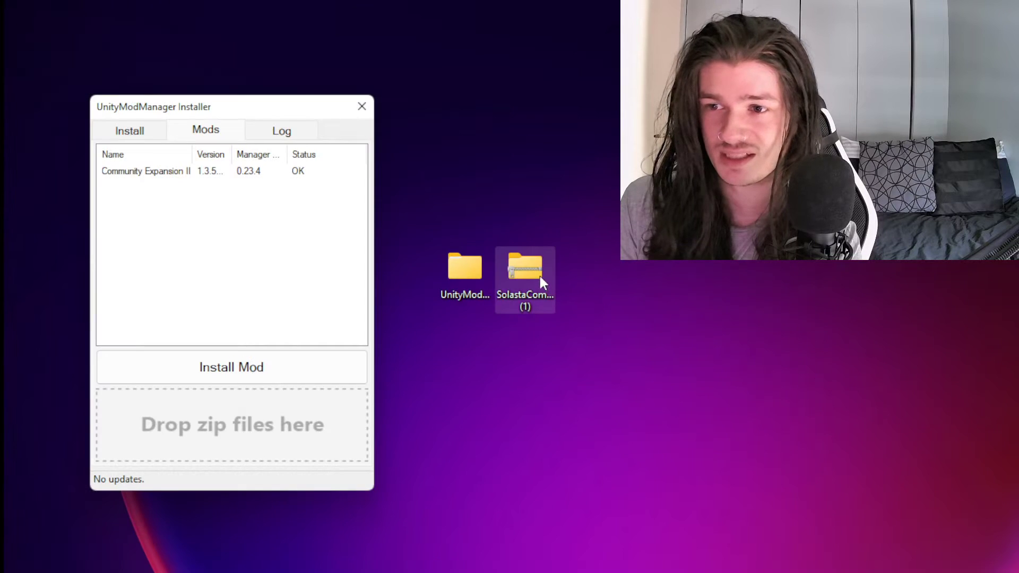
pyautogui.moveTo(539, 275); pyautogui.dragTo(224, 444)
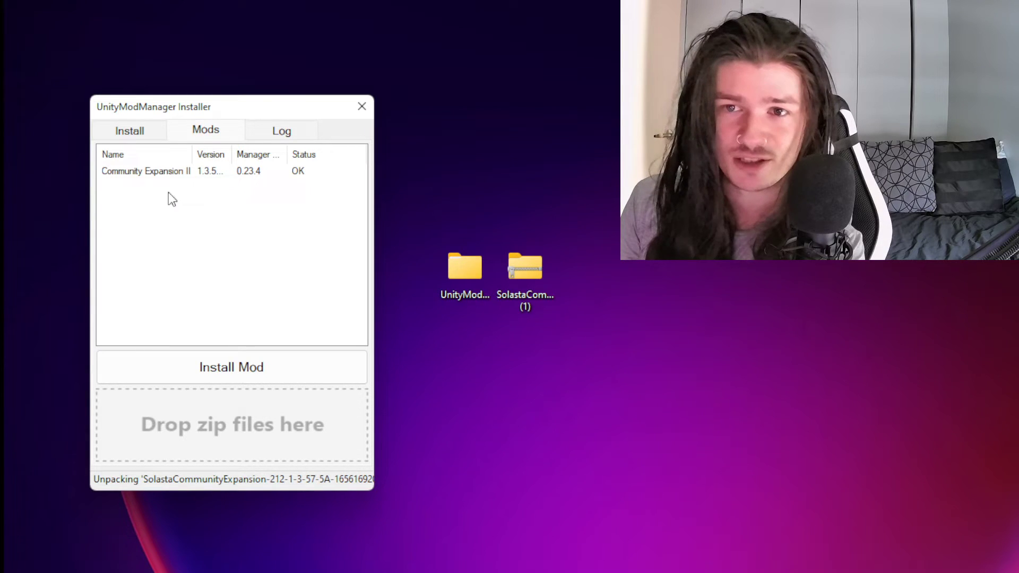
pyautogui.click(140, 136)
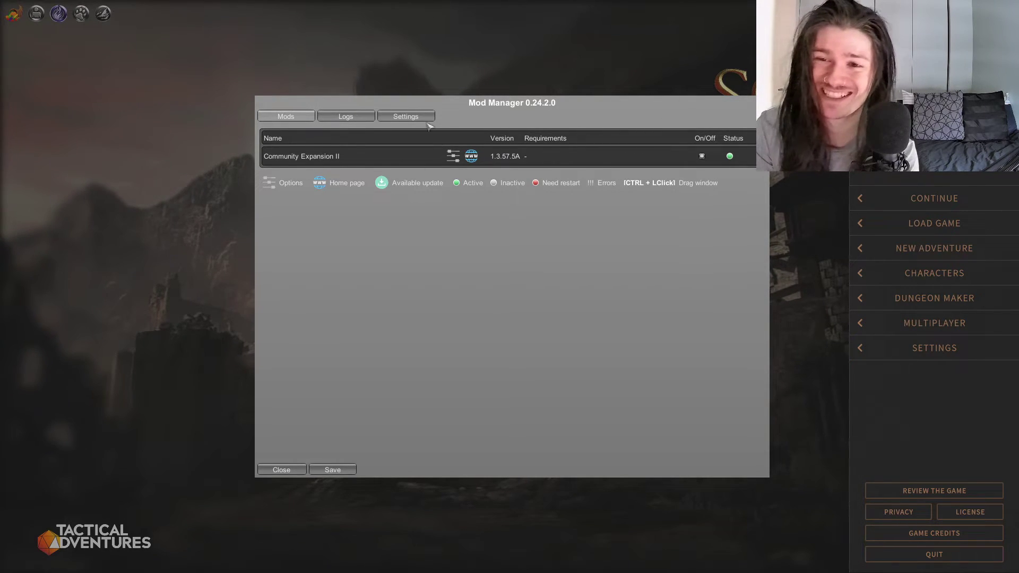
# In the game's Mod Manager, open Community Expansion II's options and review the races, classes and subclasses settings.
pyautogui.click(299, 156)
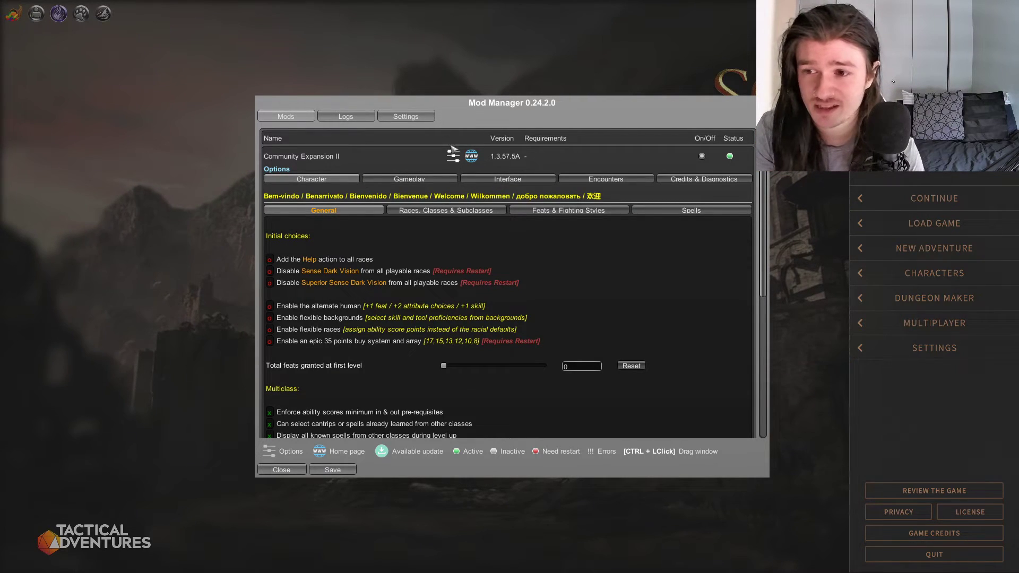
pyautogui.click(412, 211)
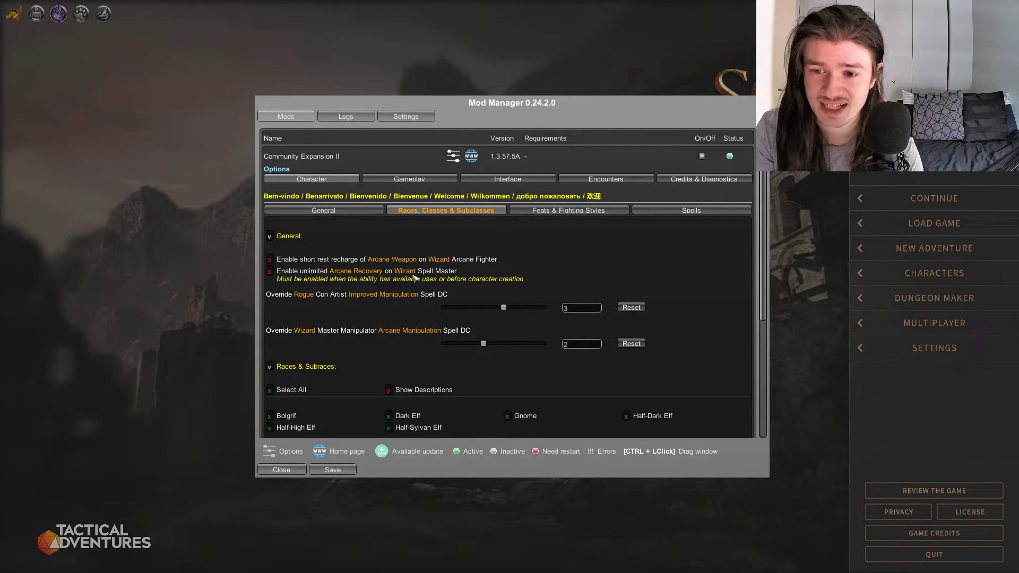
pyautogui.scroll(-3, 447, 269)
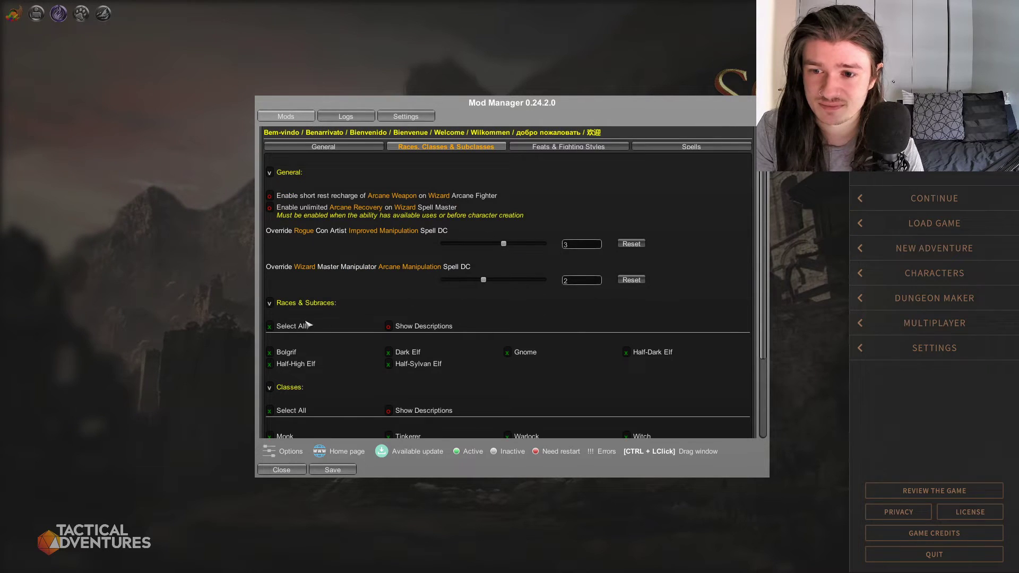
pyautogui.scroll(-3, 276, 331)
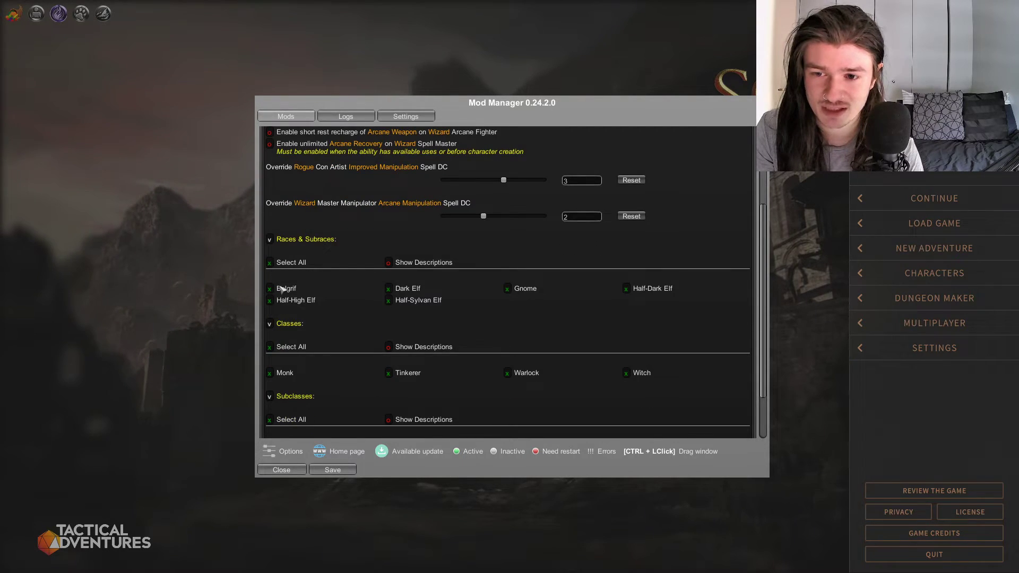
pyautogui.scroll(-2, 493, 315)
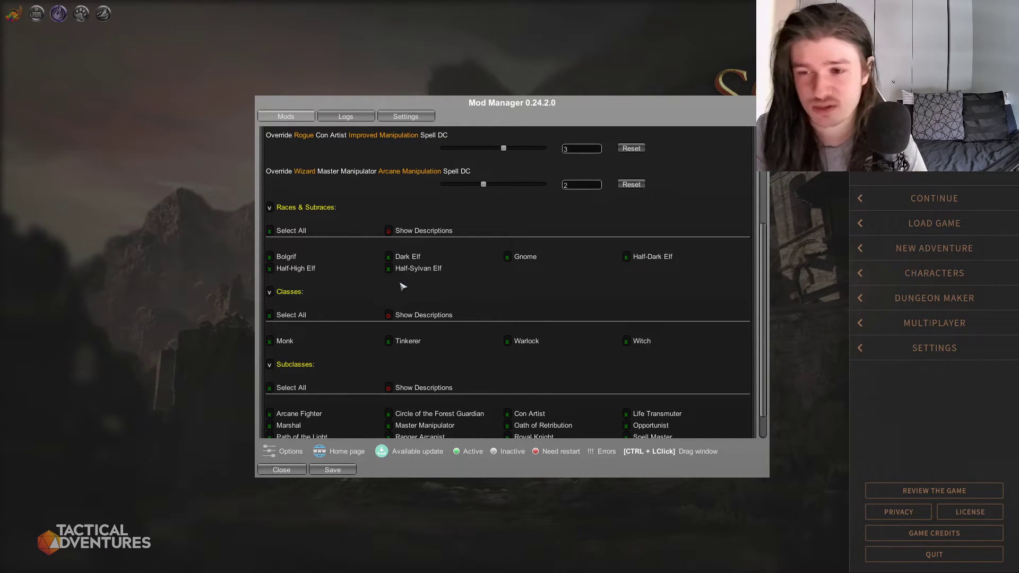
pyautogui.scroll(-2, 399, 283)
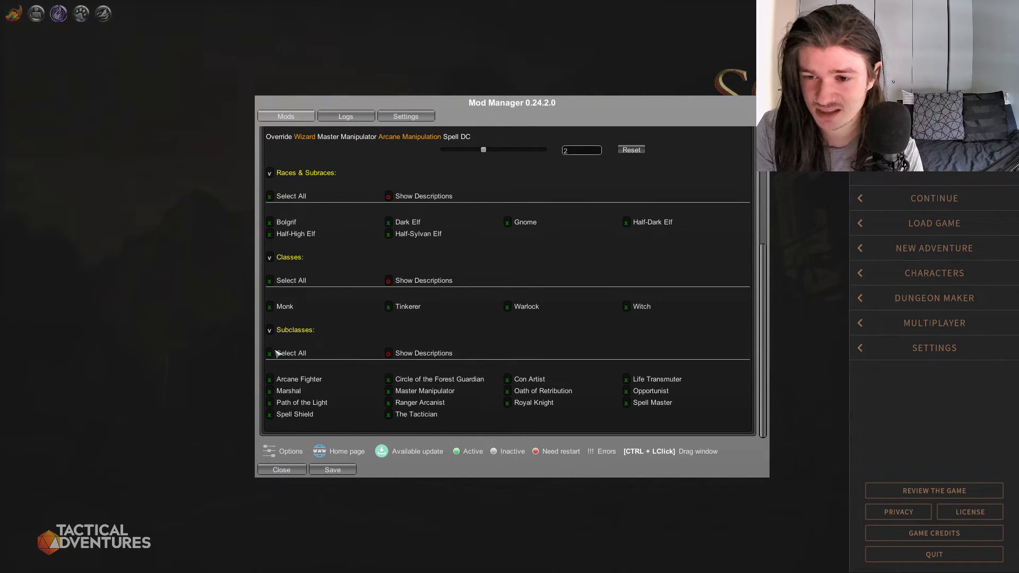
pyautogui.scroll(10, 424, 408)
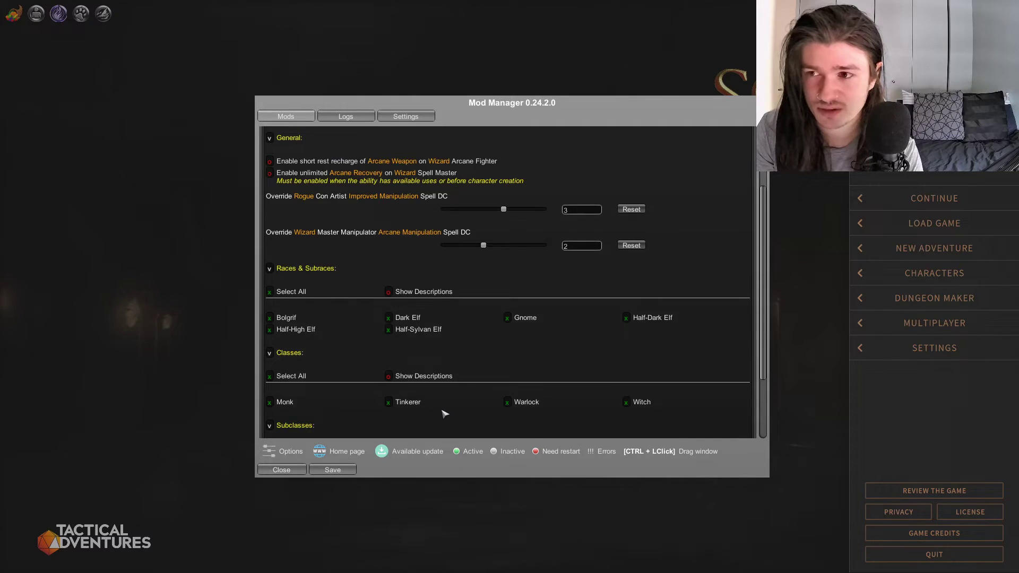
# Review the mod's Feats & Fighting Styles and Spells options, briefly expanding the Ancient Forest Pact spell list.
pyautogui.click(551, 210)
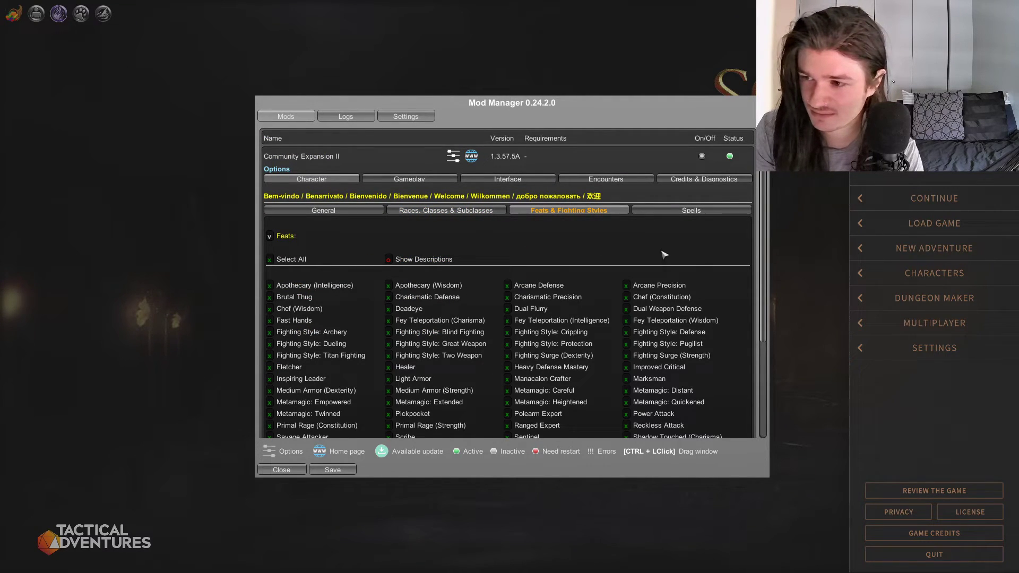
pyautogui.click(688, 211)
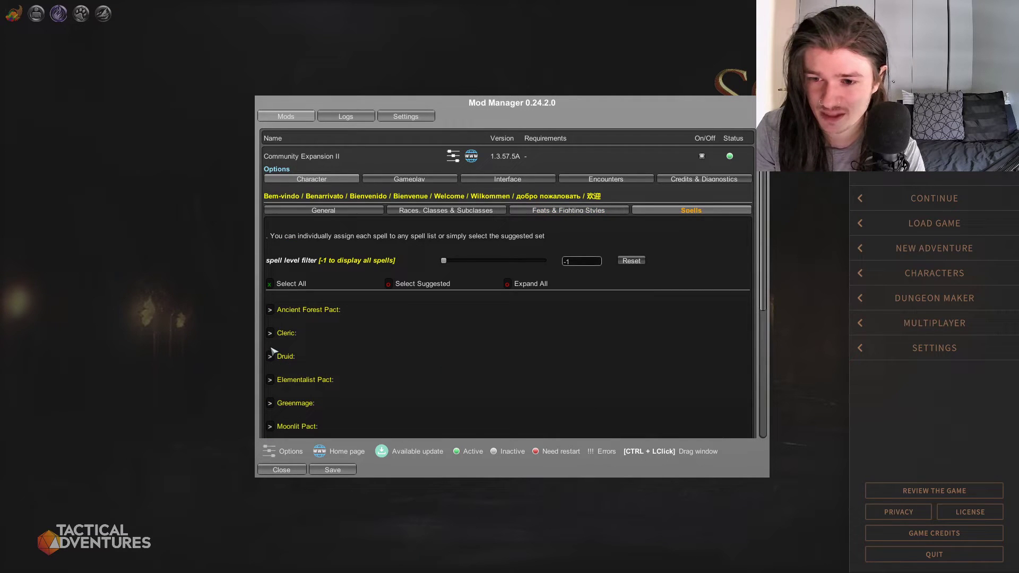
pyautogui.click(270, 309)
pyautogui.click(271, 311)
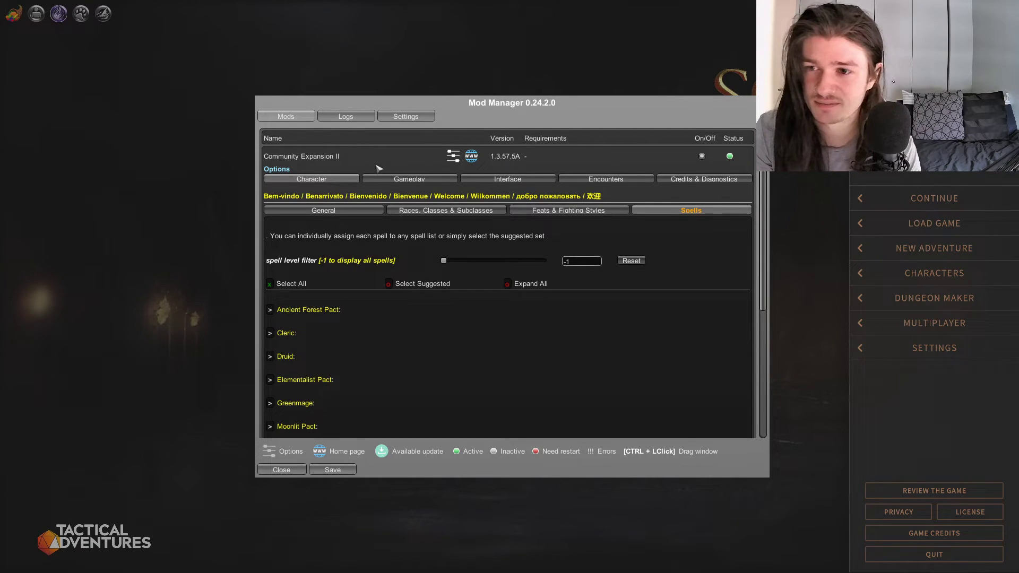
# Look through the Gameplay, Interface and Encounters options, return to the Character options and close the Mod Manager.
pyautogui.click(409, 180)
pyautogui.click(504, 181)
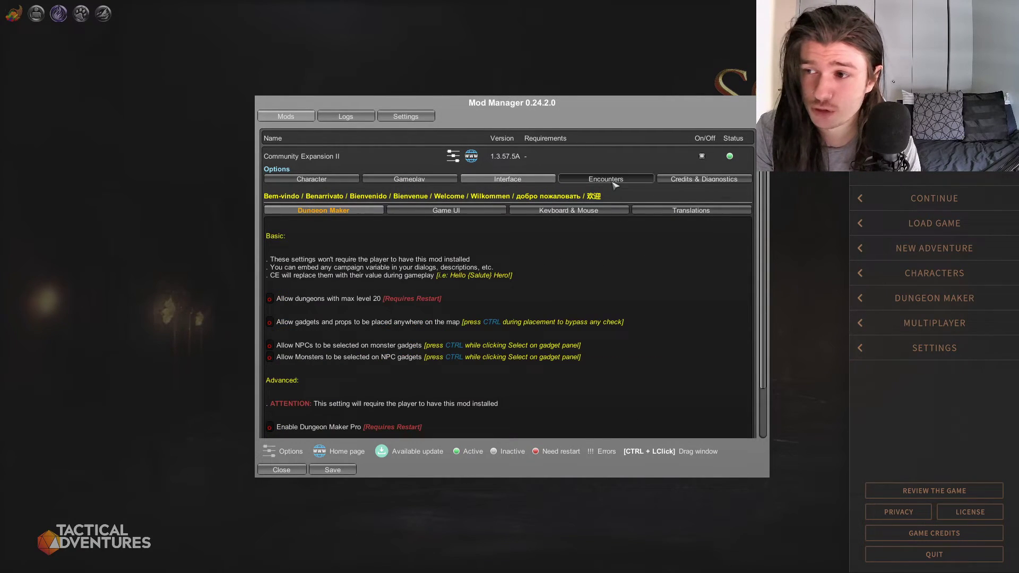
pyautogui.click(614, 181)
pyautogui.click(409, 180)
pyautogui.click(313, 179)
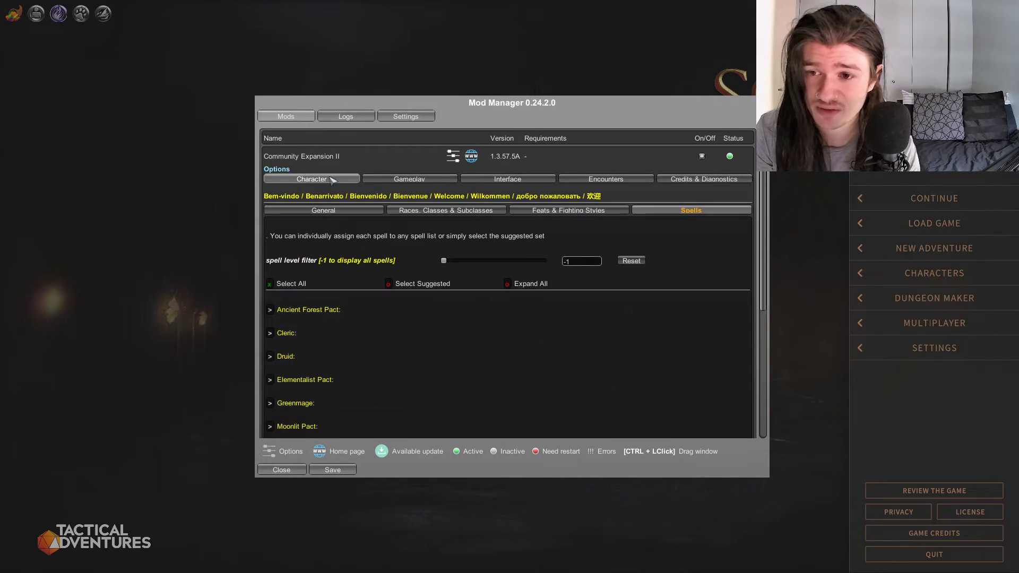
pyautogui.click(289, 471)
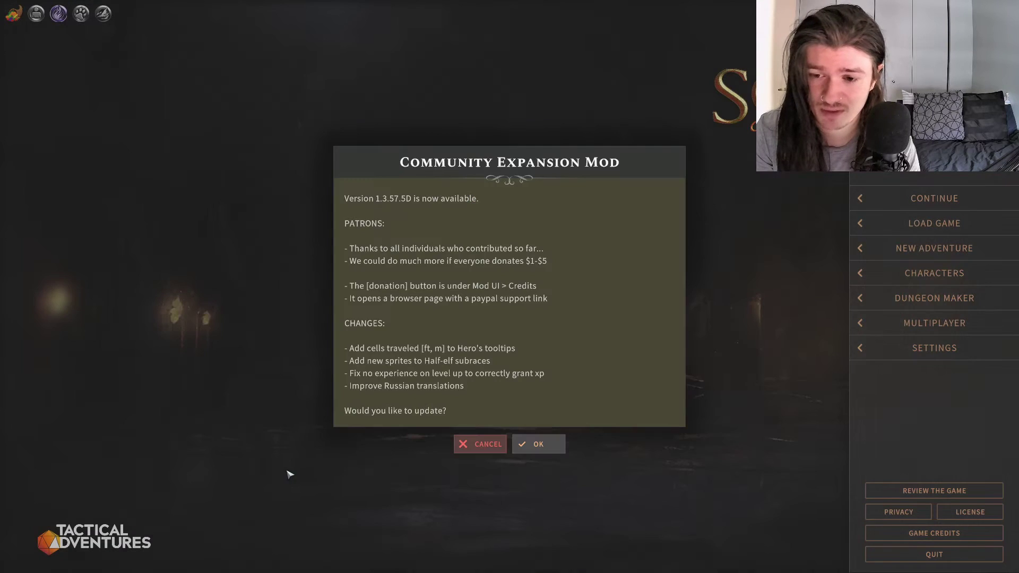
# Accept the Community Expansion mod update to version 1.3.57.5D and dismiss the restart notice.
pyautogui.click(556, 444)
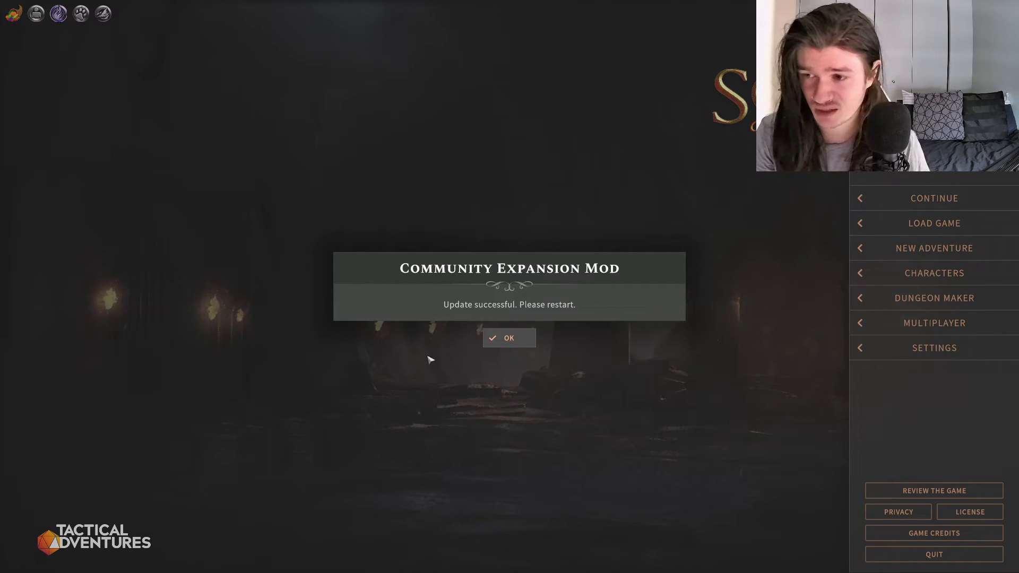
pyautogui.click(522, 339)
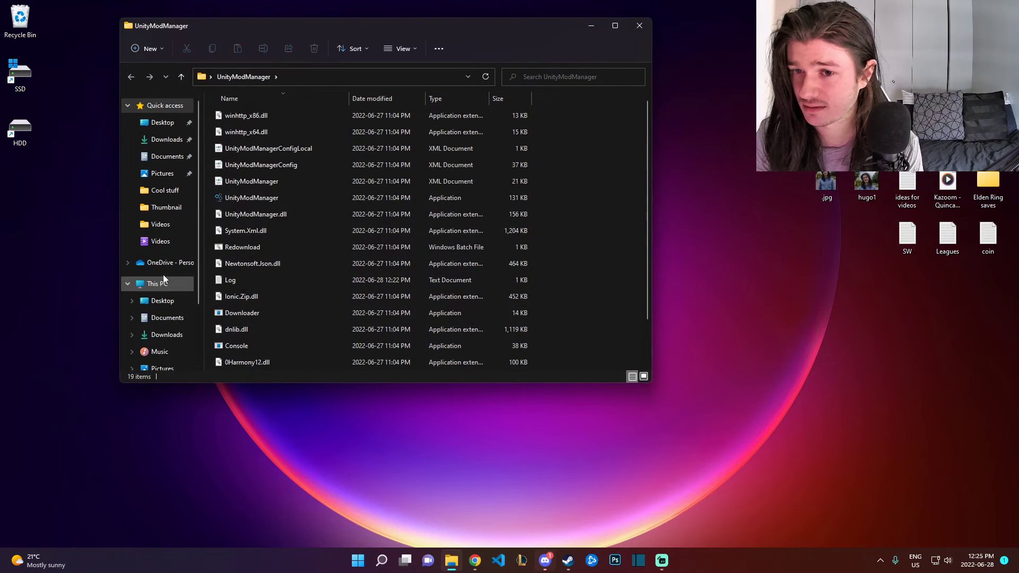
# Relaunch the UnityModManager application, close its folder window and check the Community Expansion II entry among the installed mods.
pyautogui.click(239, 197)
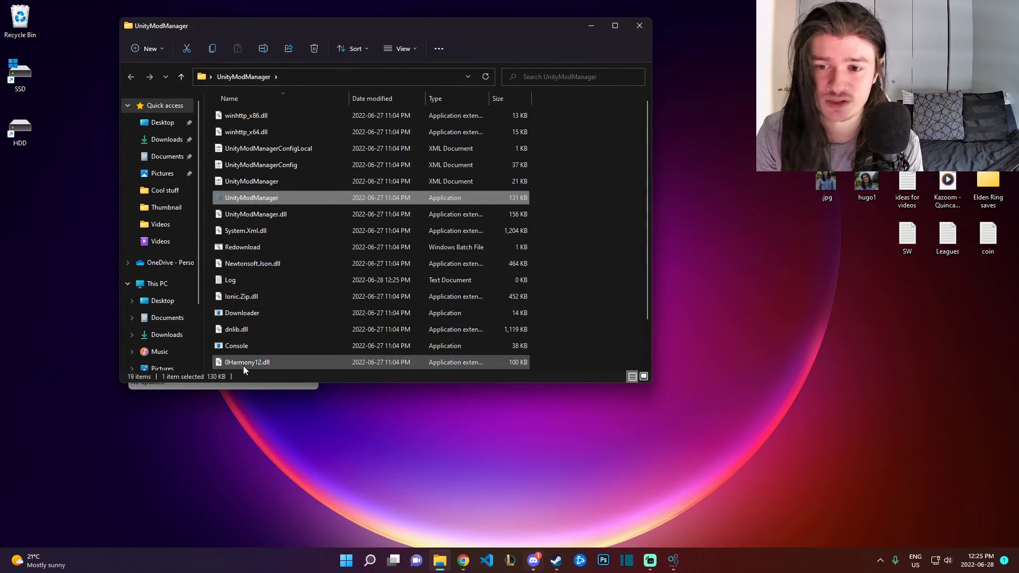
pyautogui.click(638, 27)
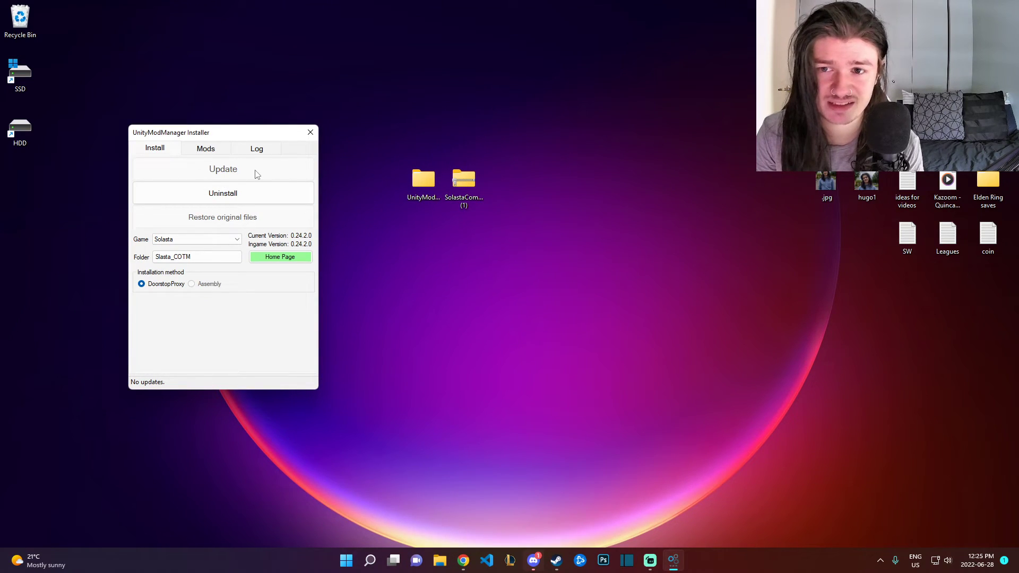
pyautogui.click(192, 151)
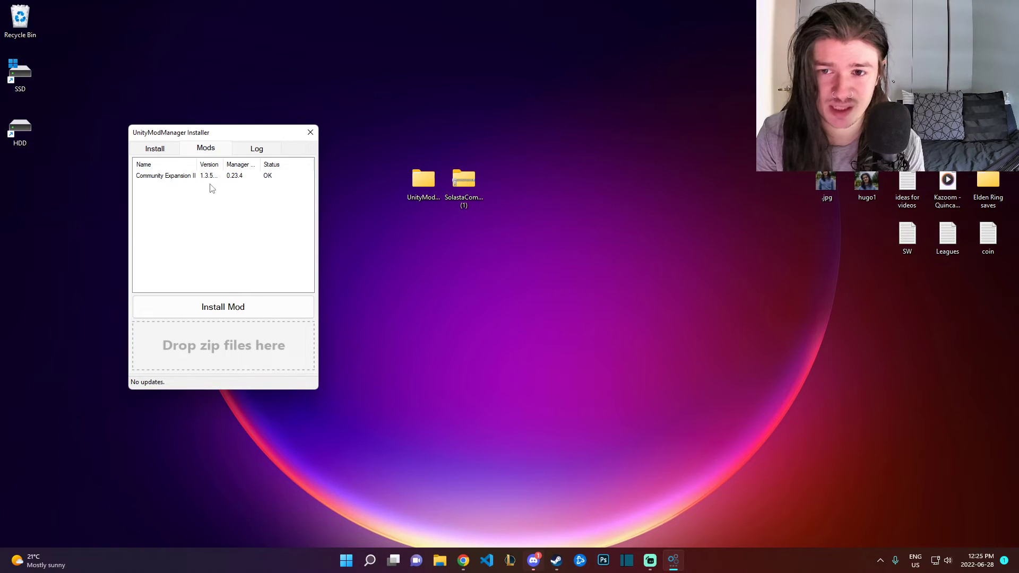
pyautogui.click(218, 176)
pyautogui.click(155, 149)
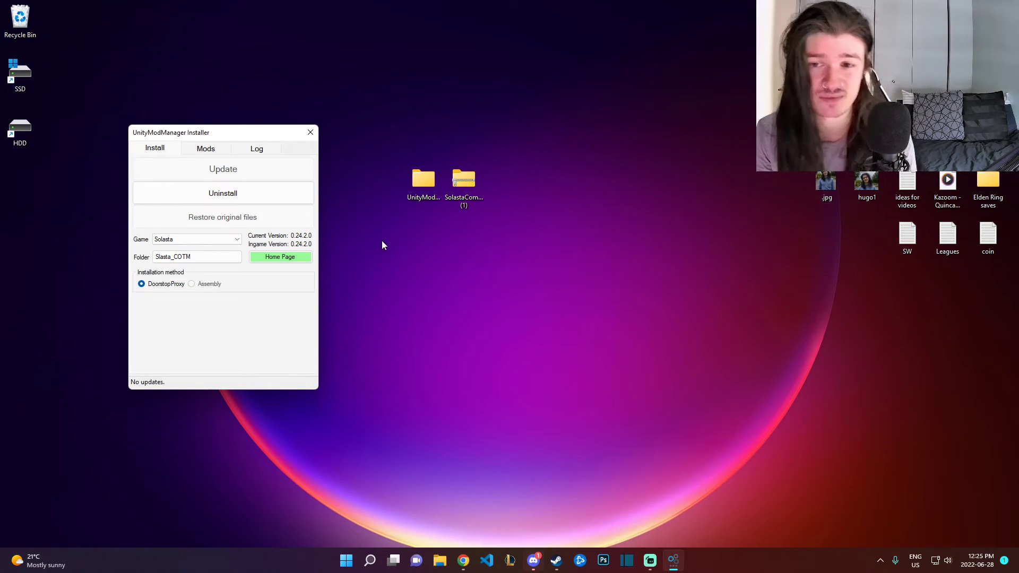